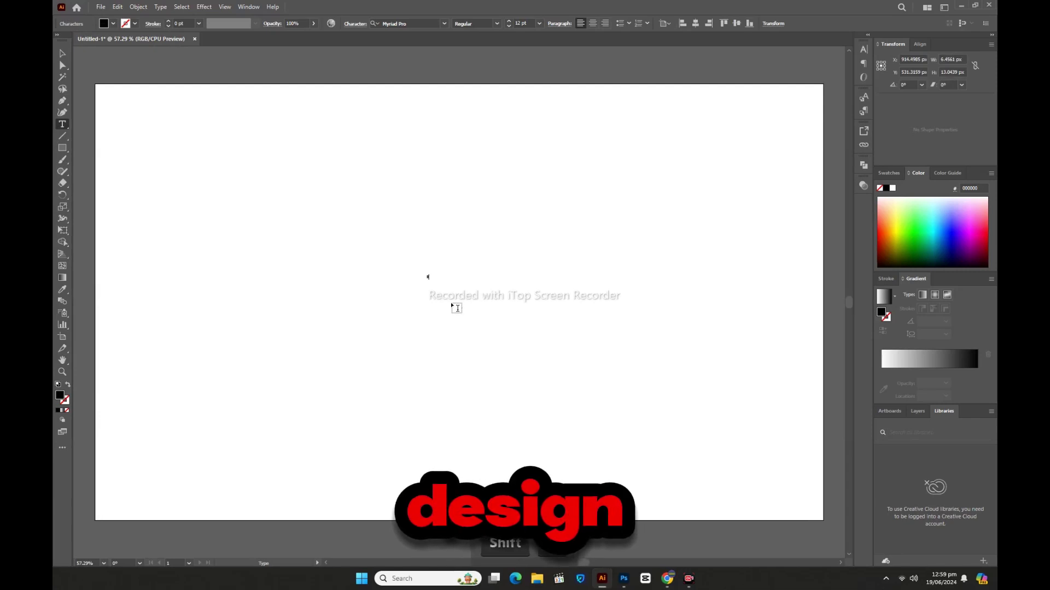
Enlarge the R to 620 pt and move it down and right toward the artboard centre
key(Escape)
click(350, 23)
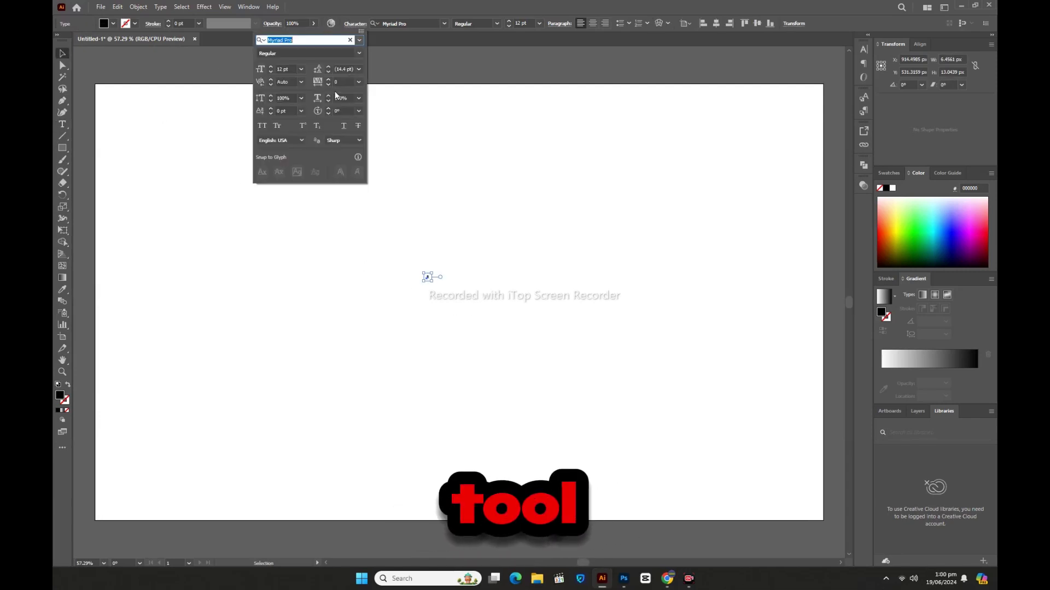
shift+click(270, 69)
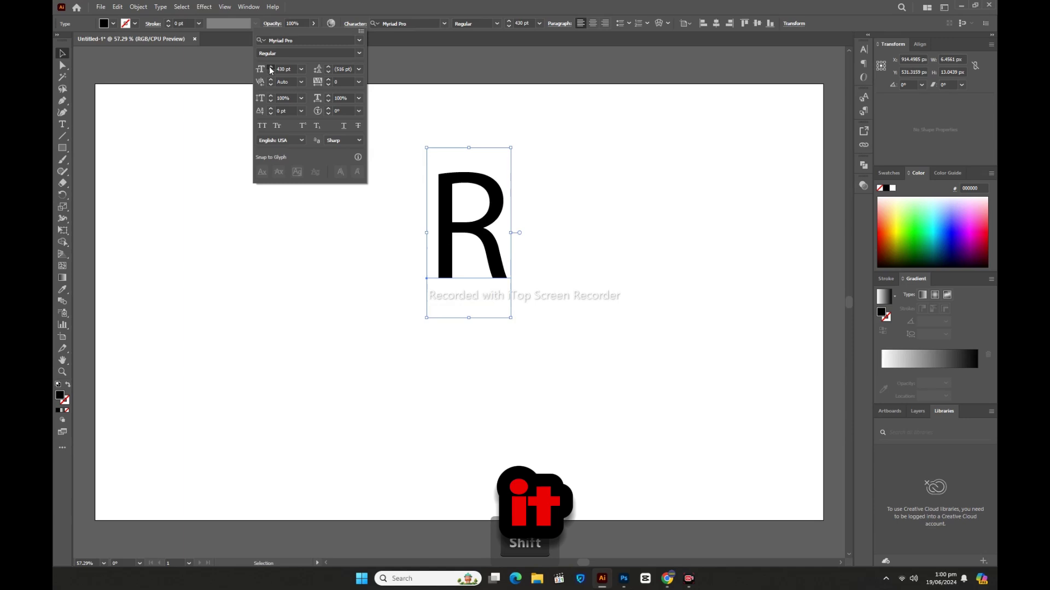
drag(511, 217, 494, 291)
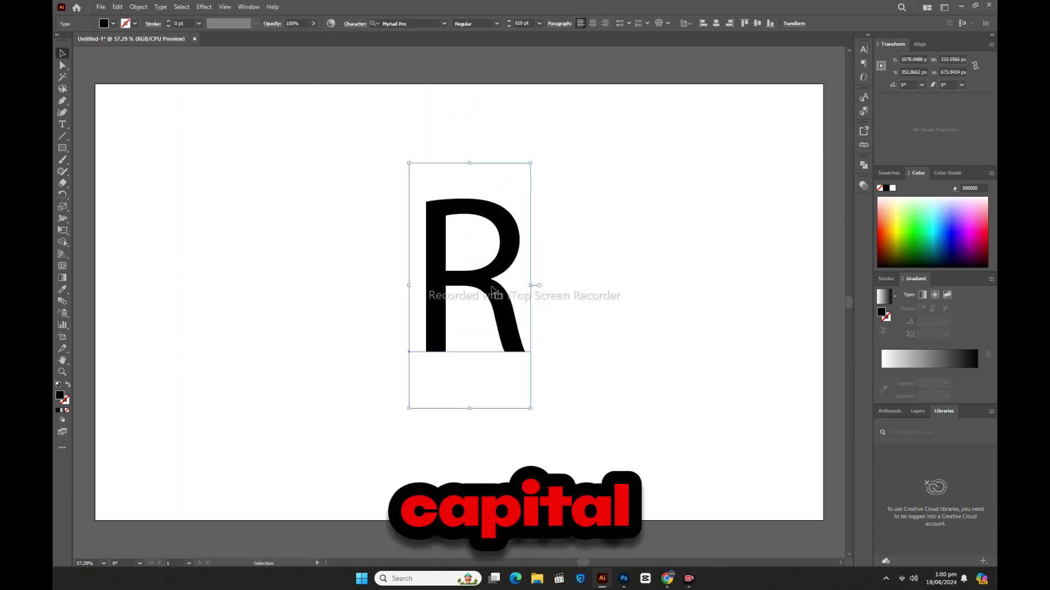
drag(470, 204, 663, 210)
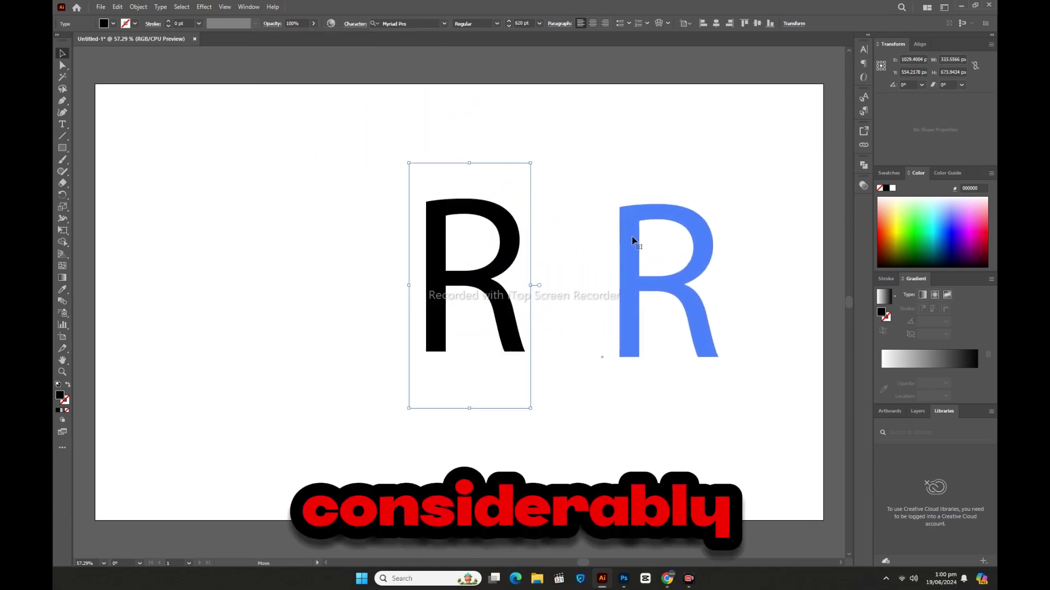
Set the R's font to Bahnschrift Bold and move it back left near the centre
click(444, 24)
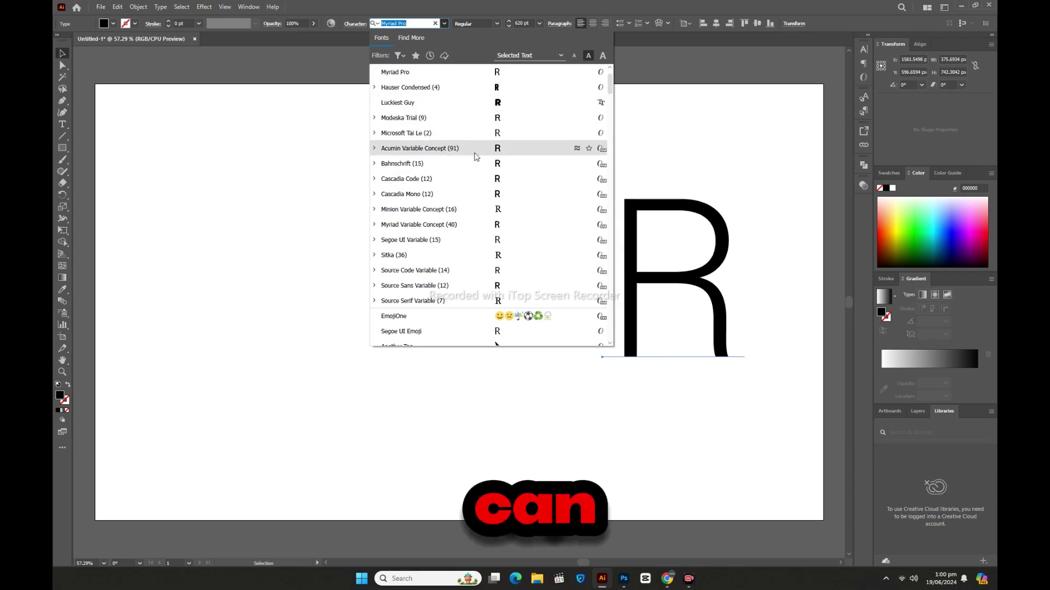
click(477, 170)
drag(613, 259, 427, 284)
click(523, 24)
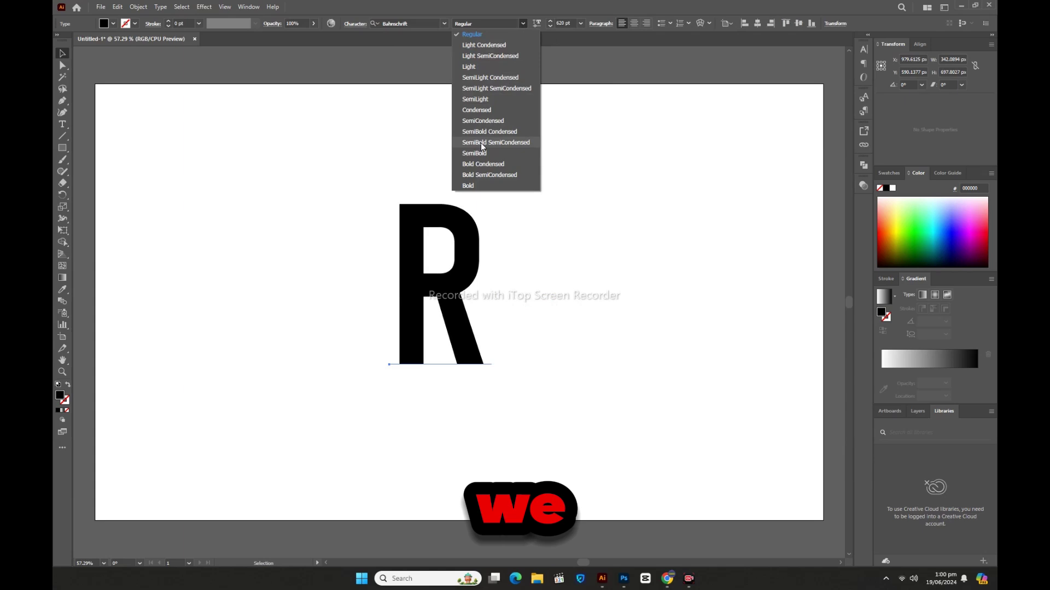
click(469, 186)
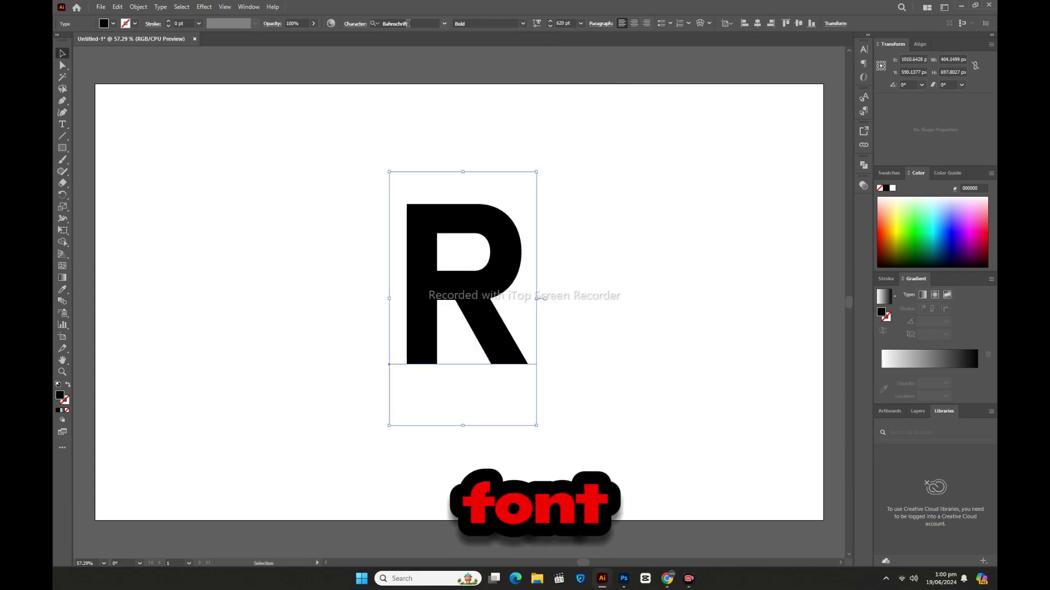
Paste the font name 'Bahnschrift' as new text, enlarge it, and move it above the R
click(421, 134)
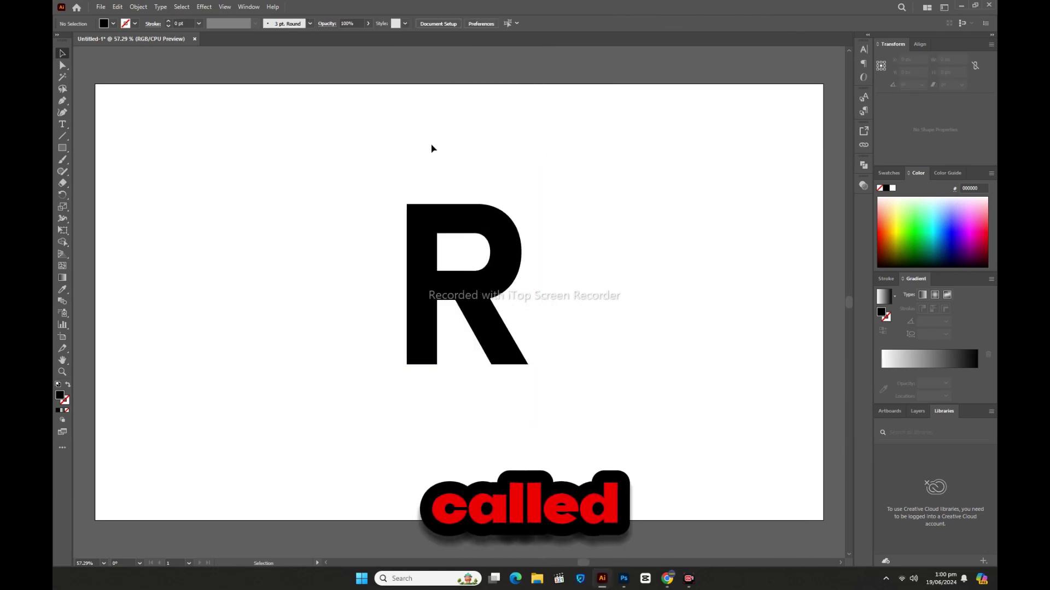
text(Bahnschrift)
drag(491, 327, 609, 370)
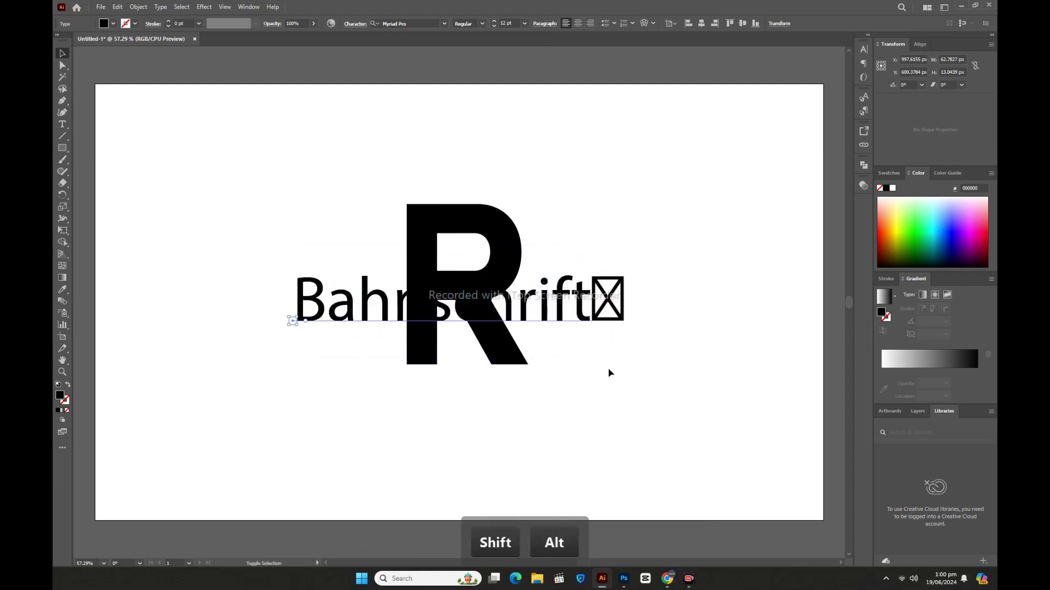
drag(437, 304, 437, 164)
Delete the stray character after 'Bahnschrift', reposition the label, and fill it red
key(t)
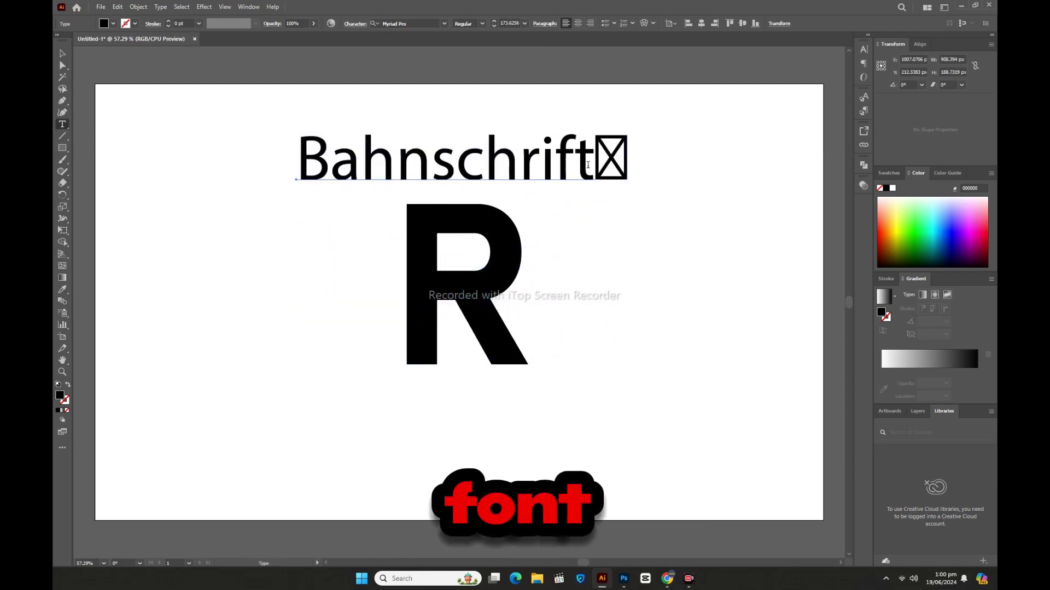
key(shift+Left)
key(BackSpace)
key(Escape)
drag(473, 179, 499, 174)
click(113, 24)
click(104, 43)
click(235, 180)
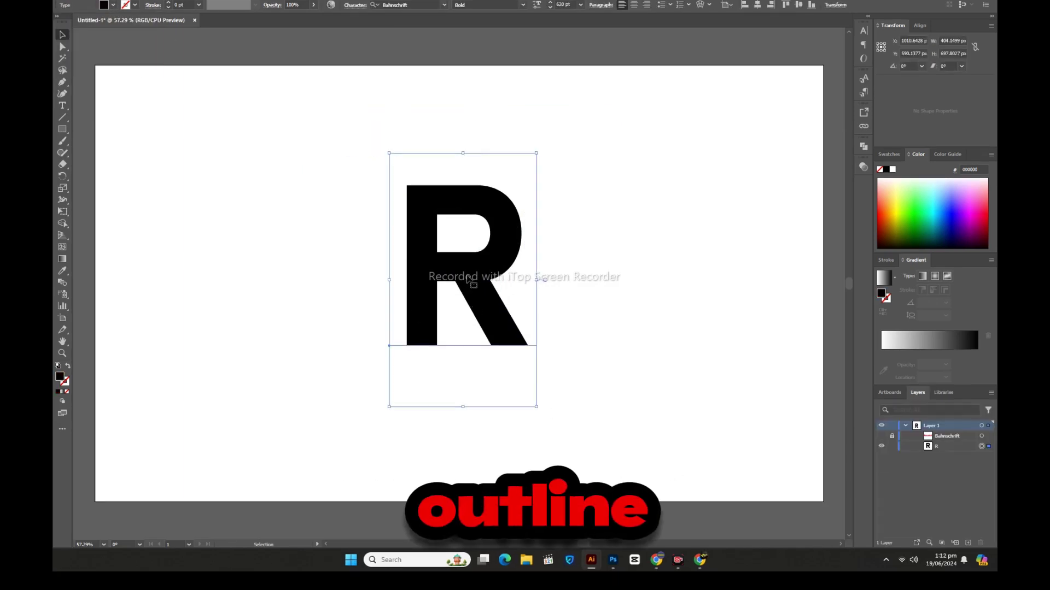
Create outlines from the R text and unite its pieces with Pathfinder into one compound path
right_click(468, 279)
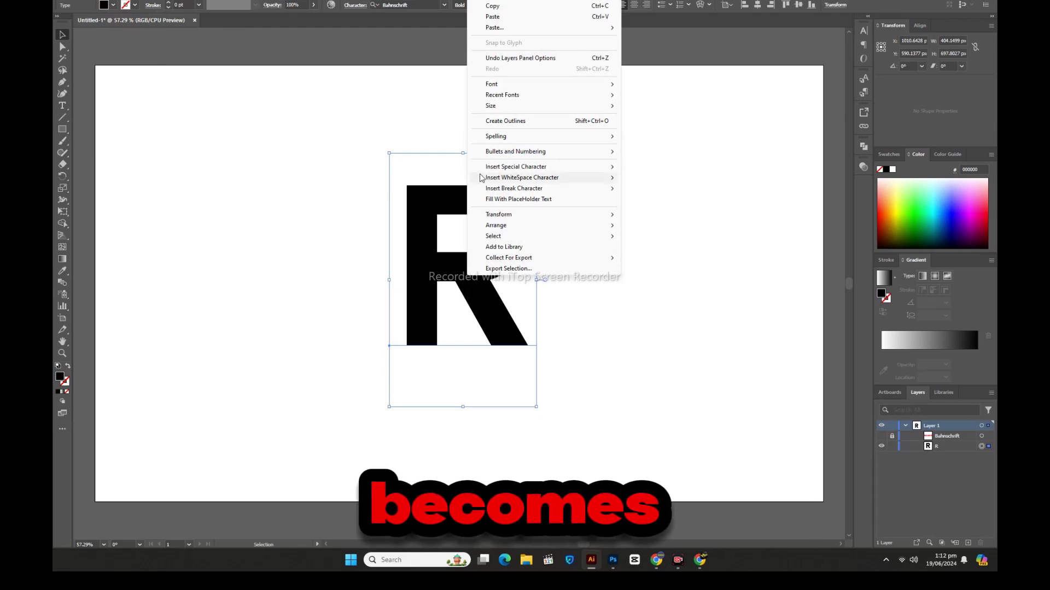
click(497, 121)
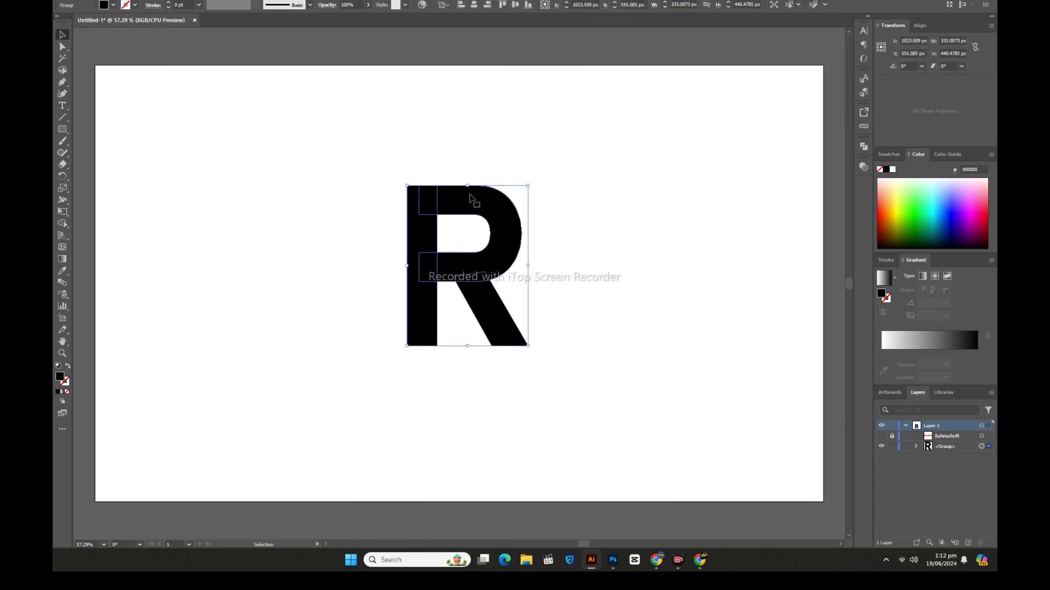
click(863, 147)
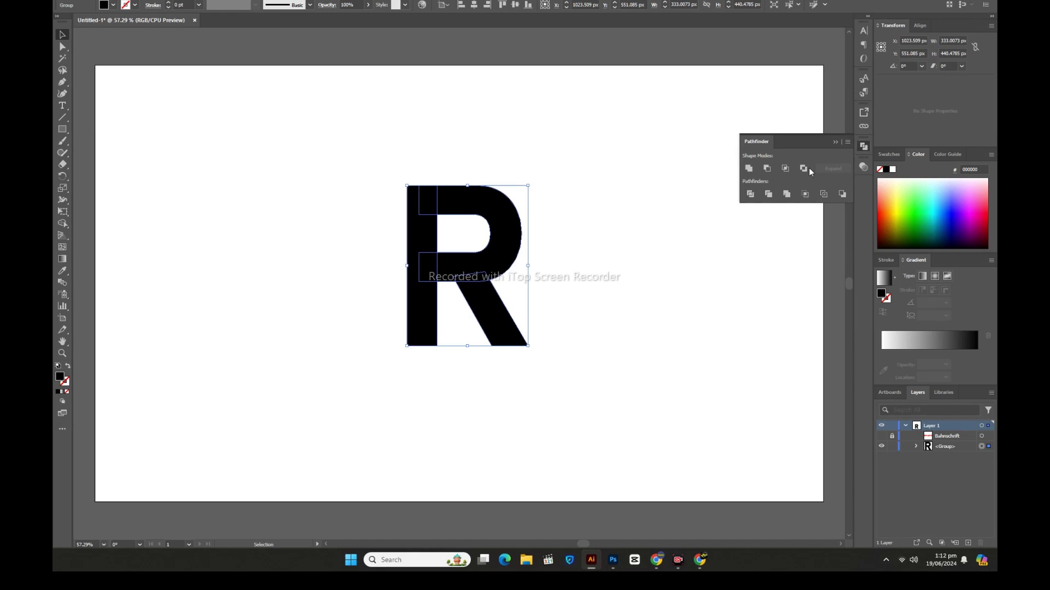
click(748, 169)
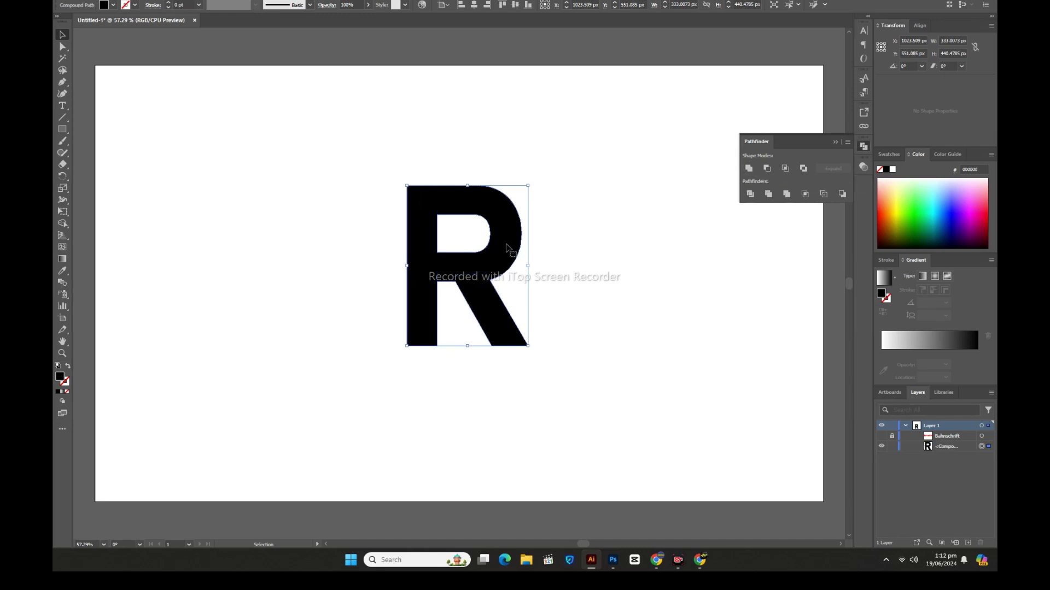
click(580, 273)
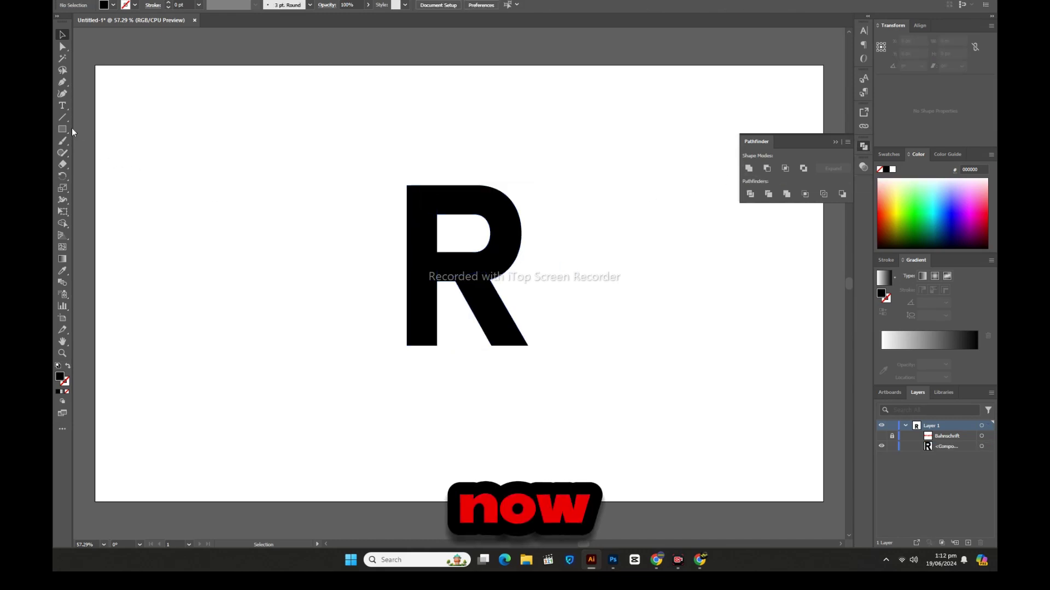
Draw a circle with the Ellipse tool, fill it red, and move it over the R
drag(64, 129, 102, 153)
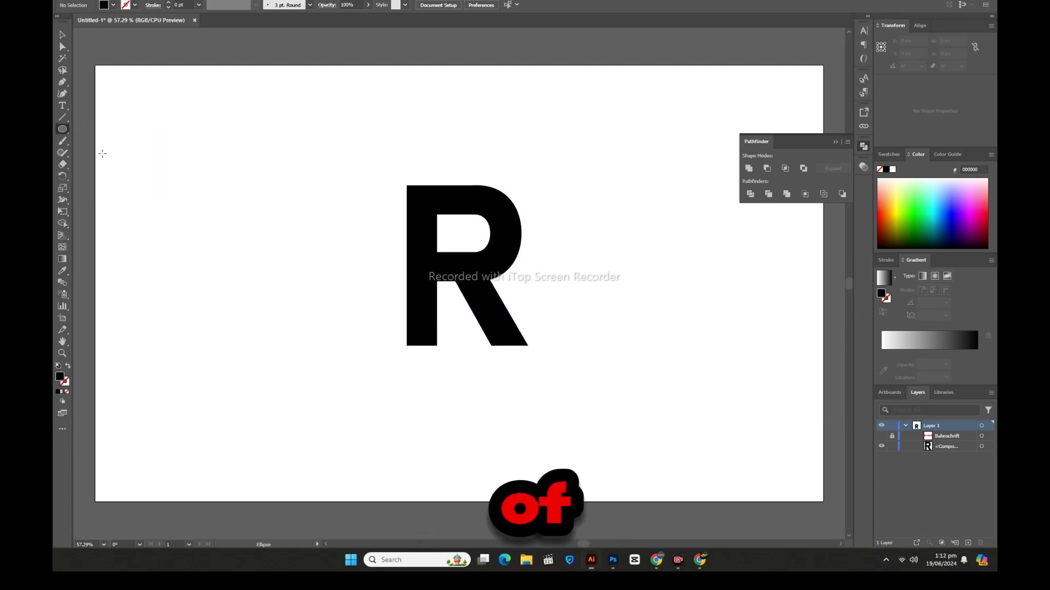
drag(301, 255, 414, 369)
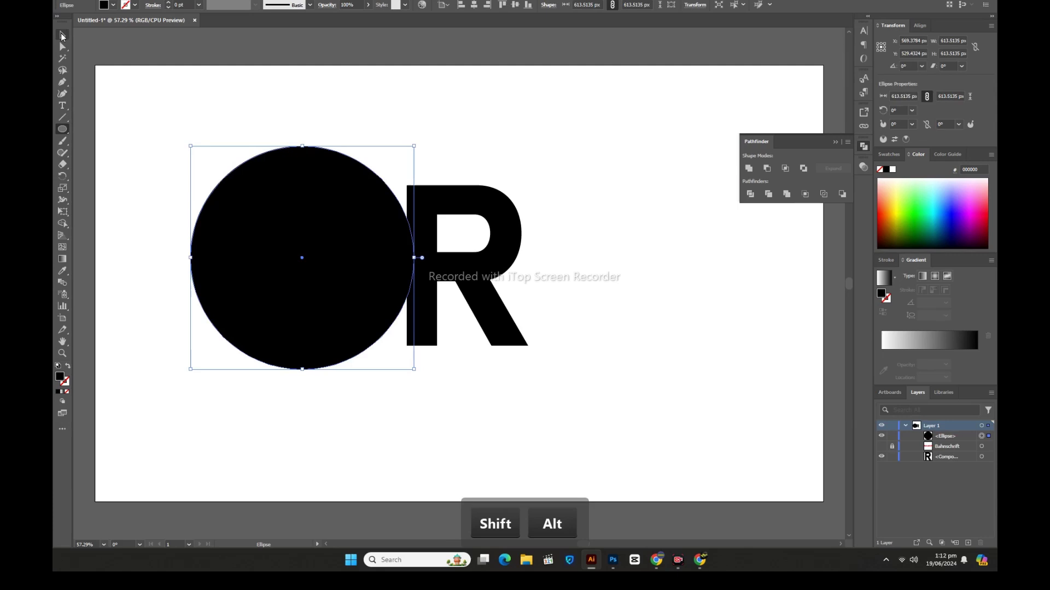
click(60, 34)
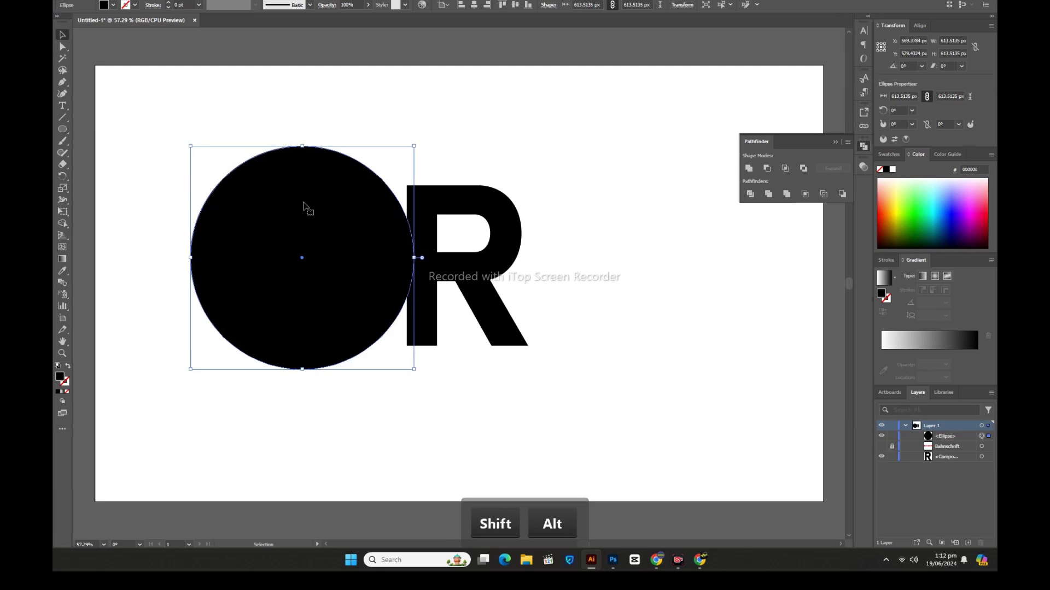
click(104, 5)
click(88, 20)
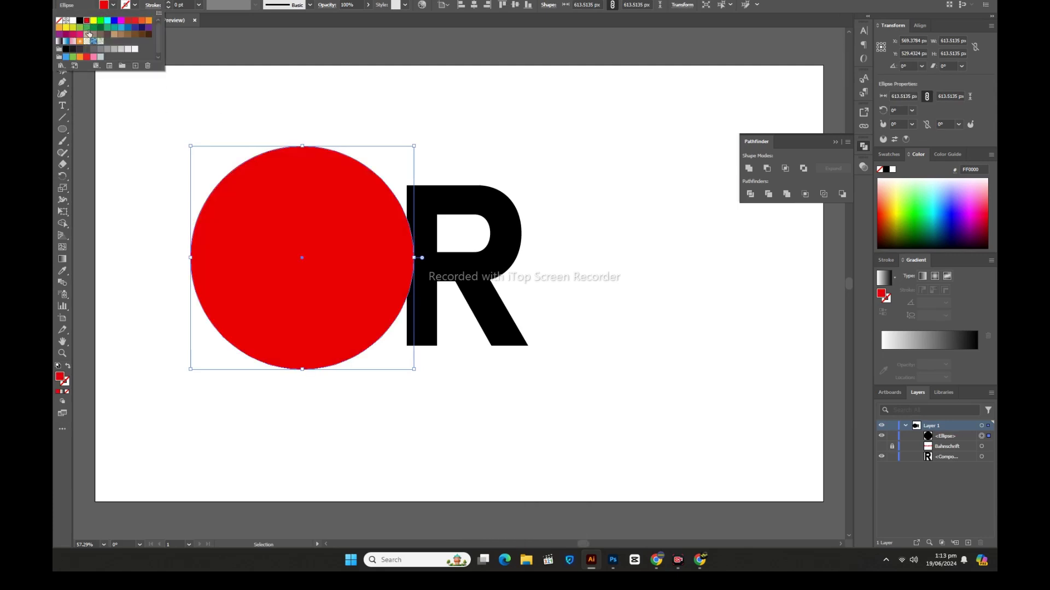
drag(293, 207, 443, 215)
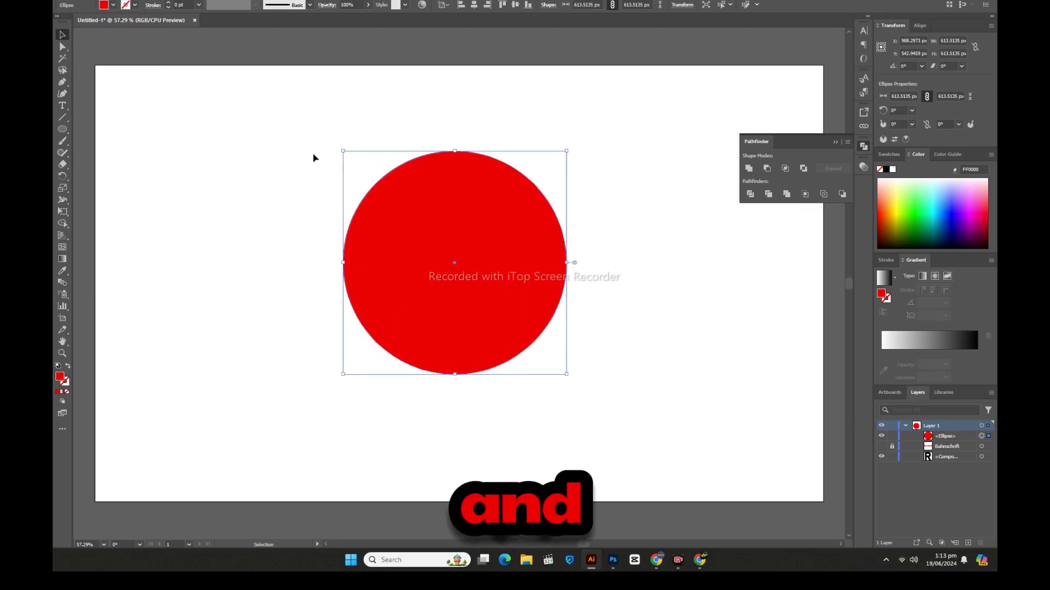
Align the red circle and the R on horizontal and vertical centres
drag(306, 147, 602, 386)
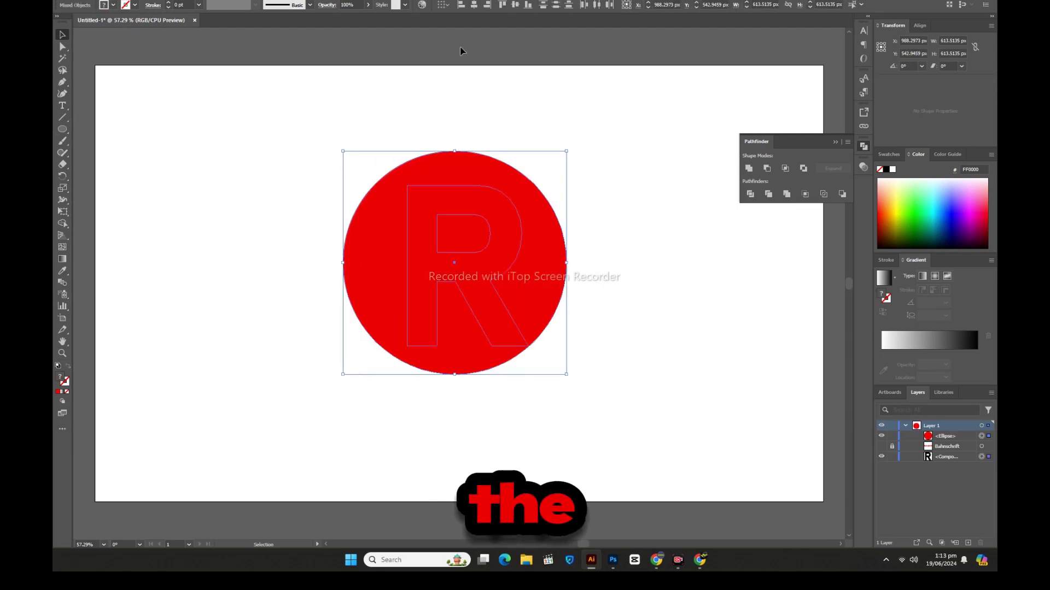
click(474, 4)
click(515, 5)
click(525, 113)
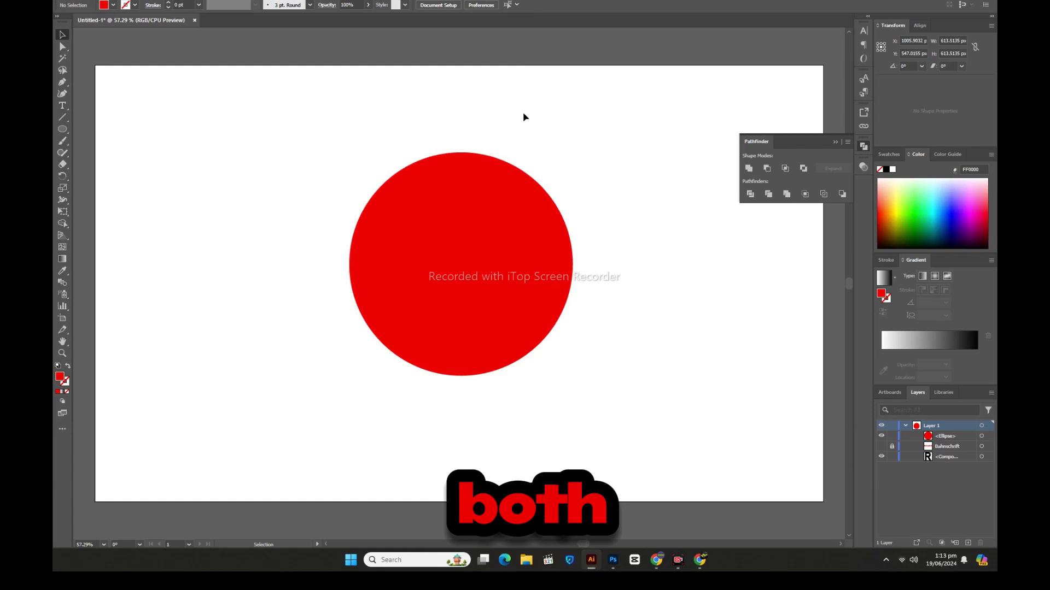
Send the red circle to the back so the black R shows in front
click(482, 174)
right_click(482, 174)
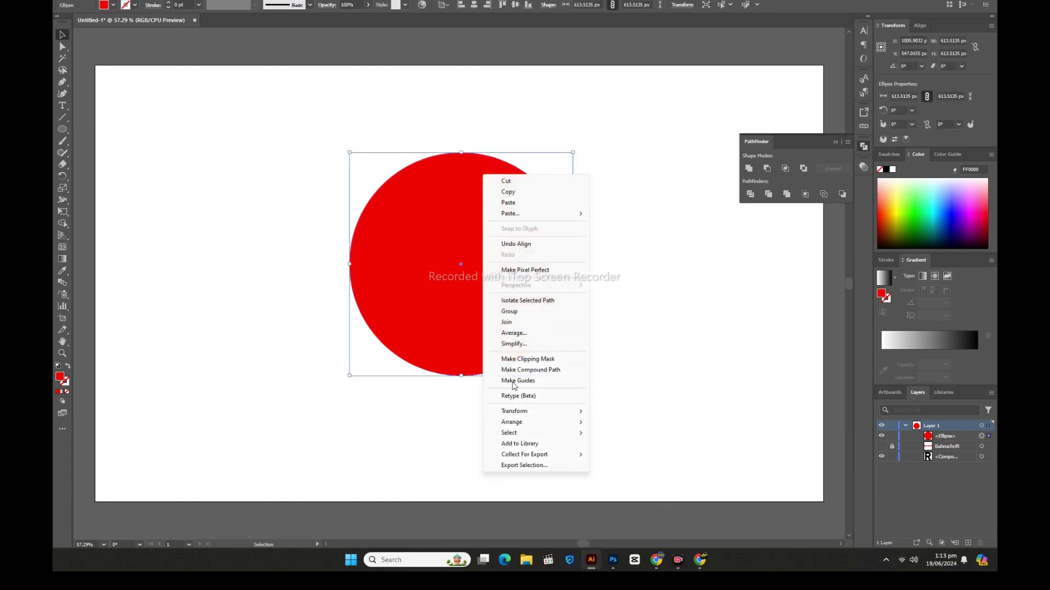
mouse_move(511, 426)
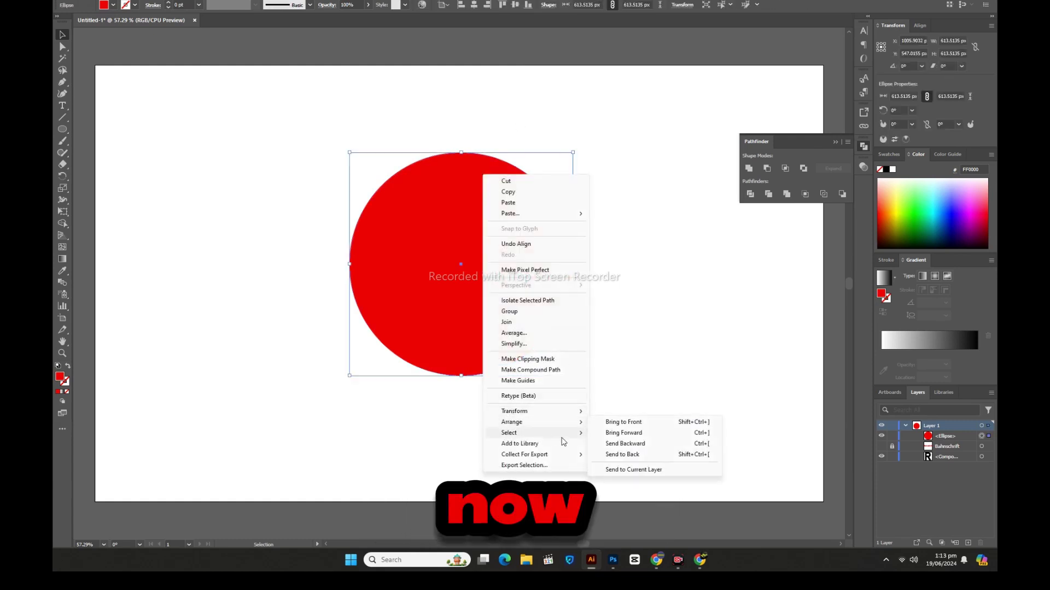
click(611, 454)
click(633, 394)
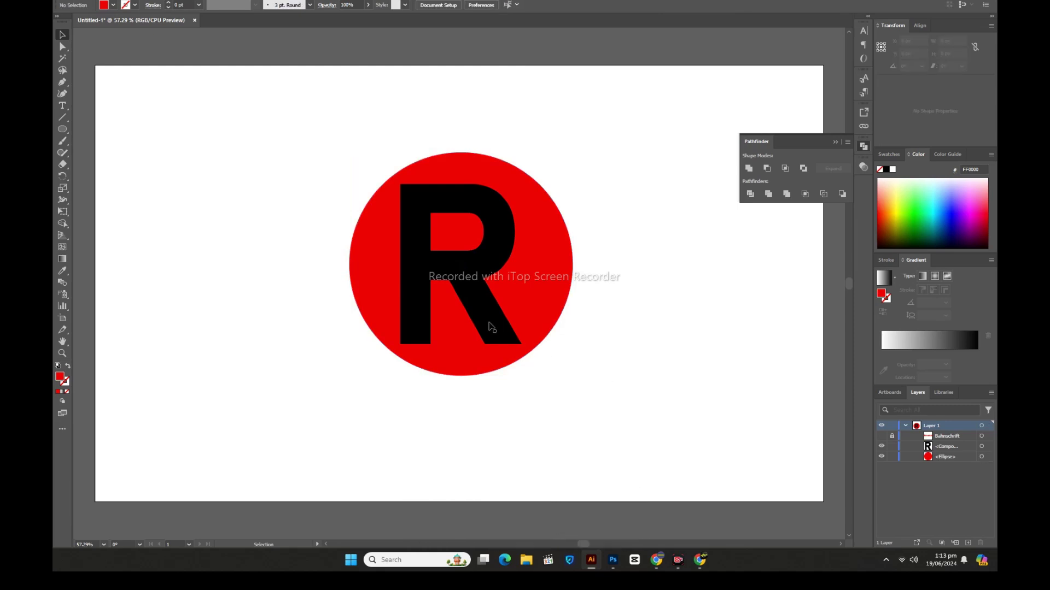
Copy the black R, paste it in back, and change the copy's fill to white
click(496, 238)
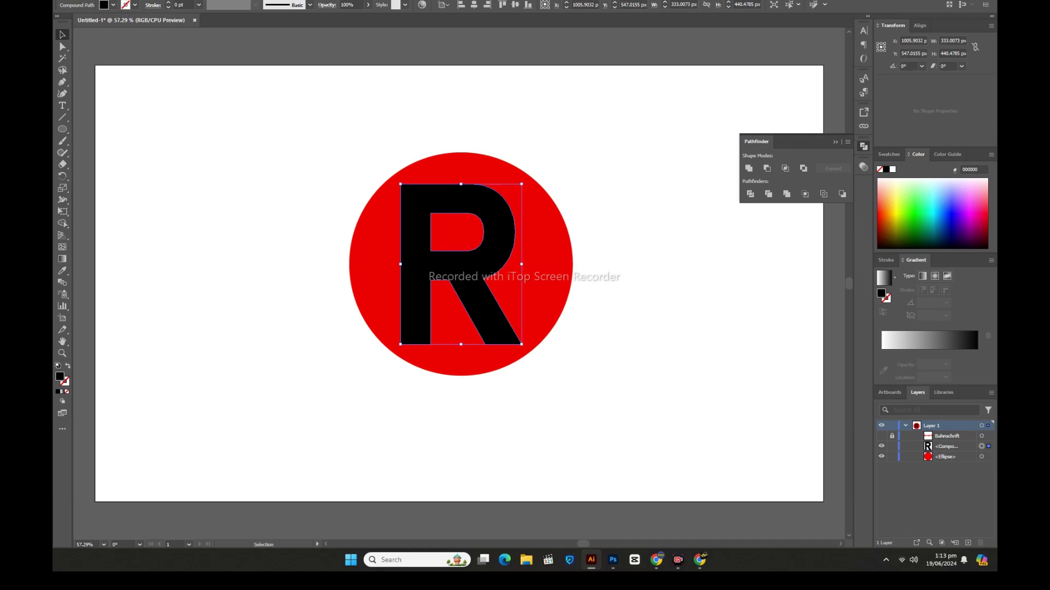
click(127, 1)
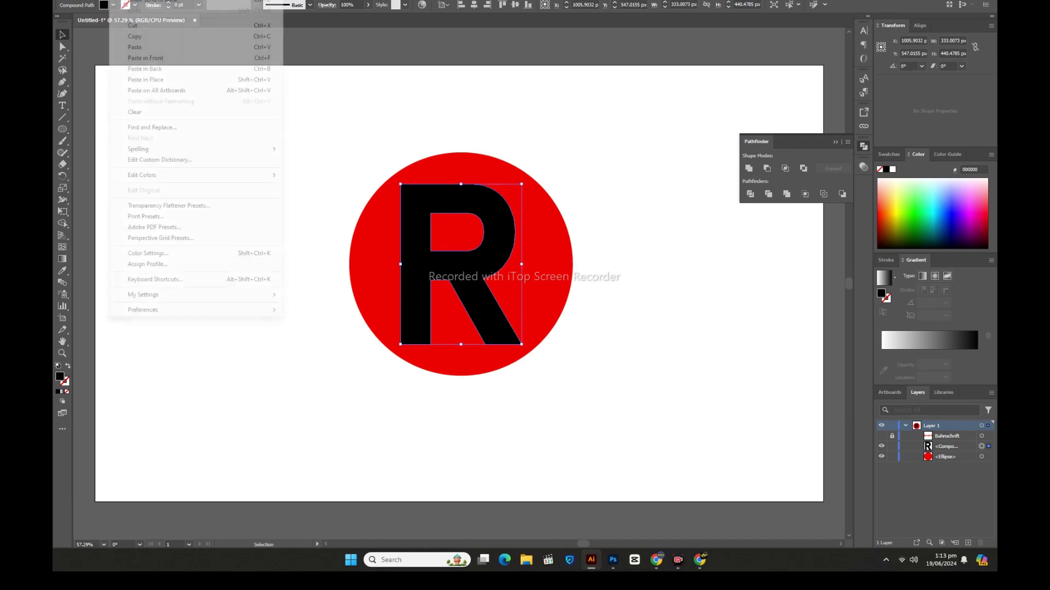
click(133, 37)
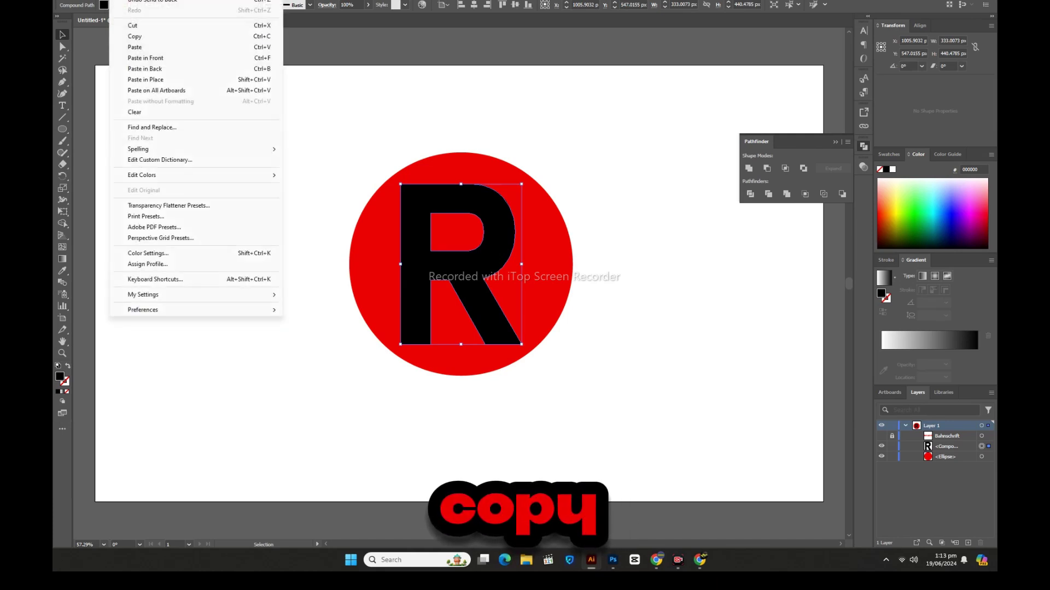
click(145, 69)
click(104, 7)
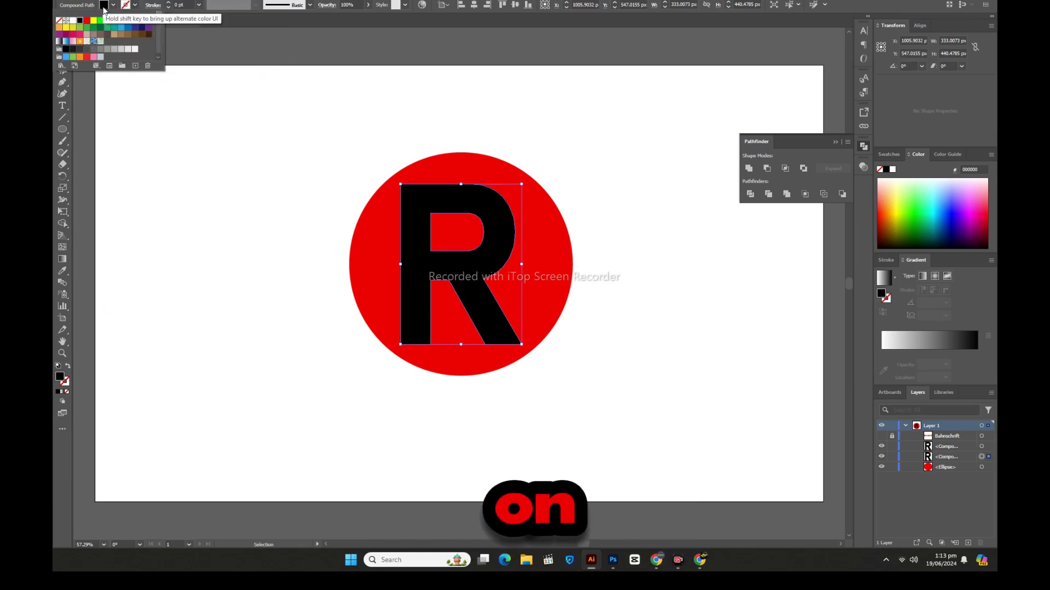
click(73, 21)
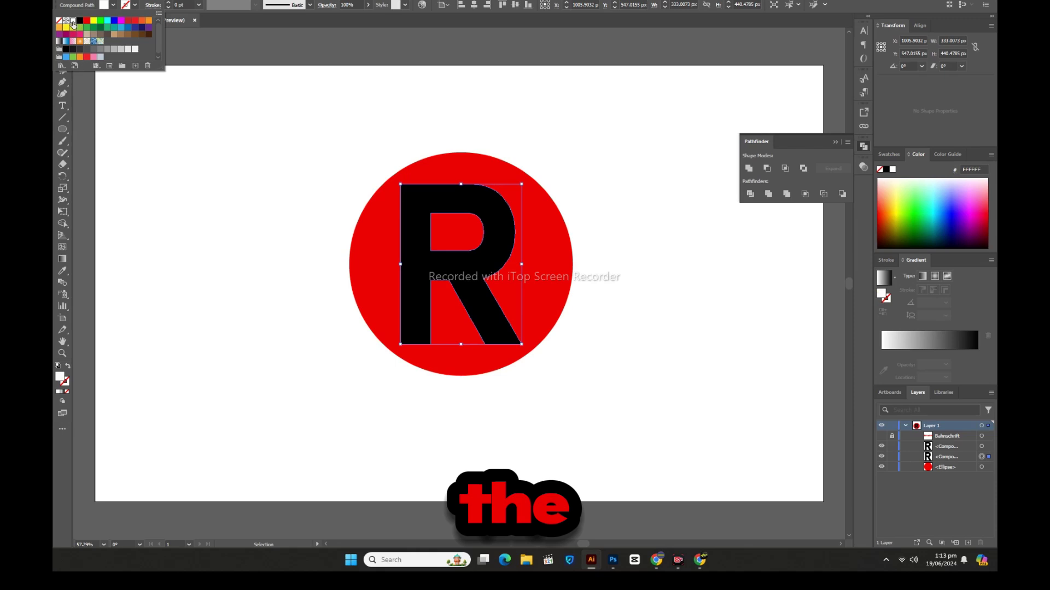
click(218, 1)
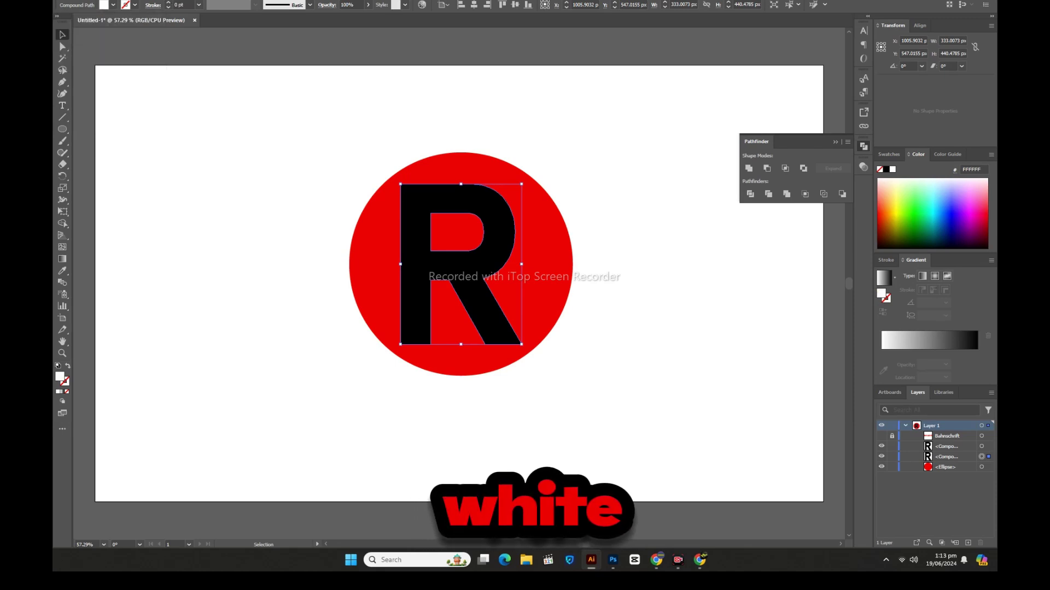
Apply an Offset Path effect of 50 px to the white copy of the R
mouse_move(273, 76)
click(333, 78)
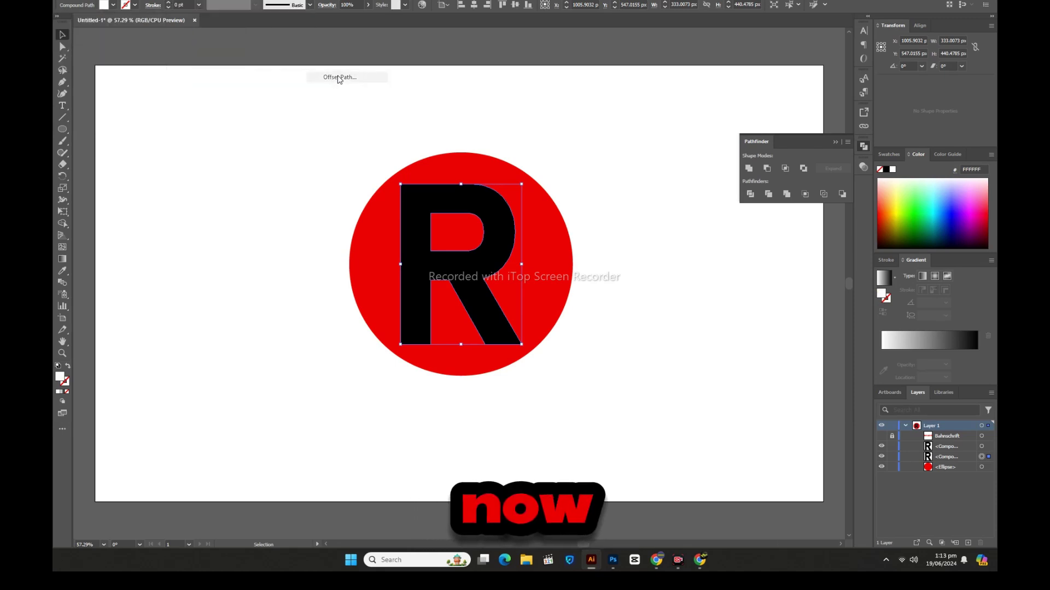
drag(641, 236, 618, 155)
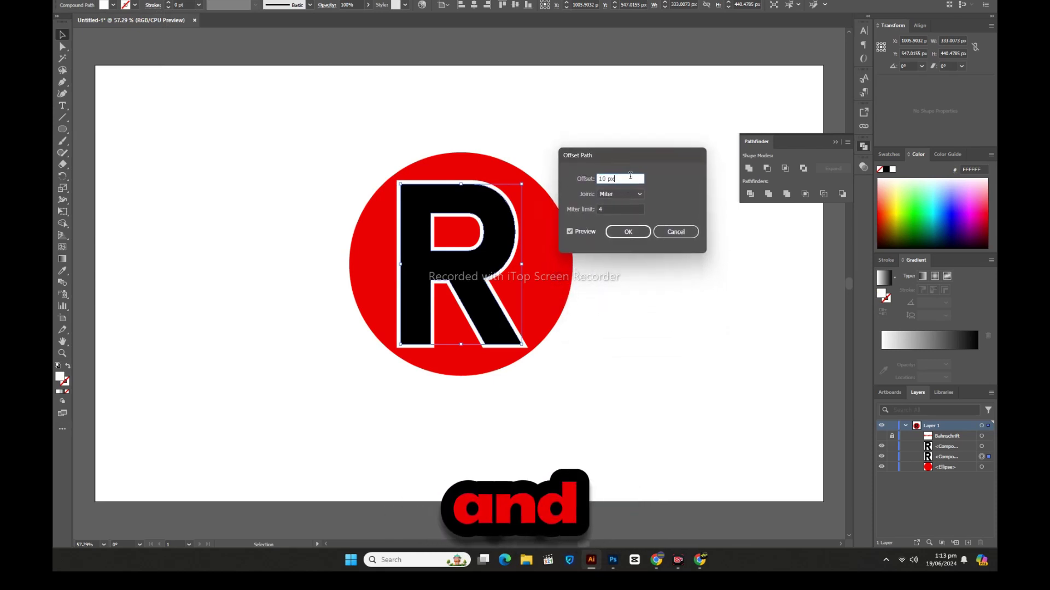
key(Up)
key(Up)
key(Up)
key(Up)
key(Up)
key(Up)
key(Up)
key(Up)
key(Up)
key(Up)
key(Up)
key(Up)
key(Up)
key(Up)
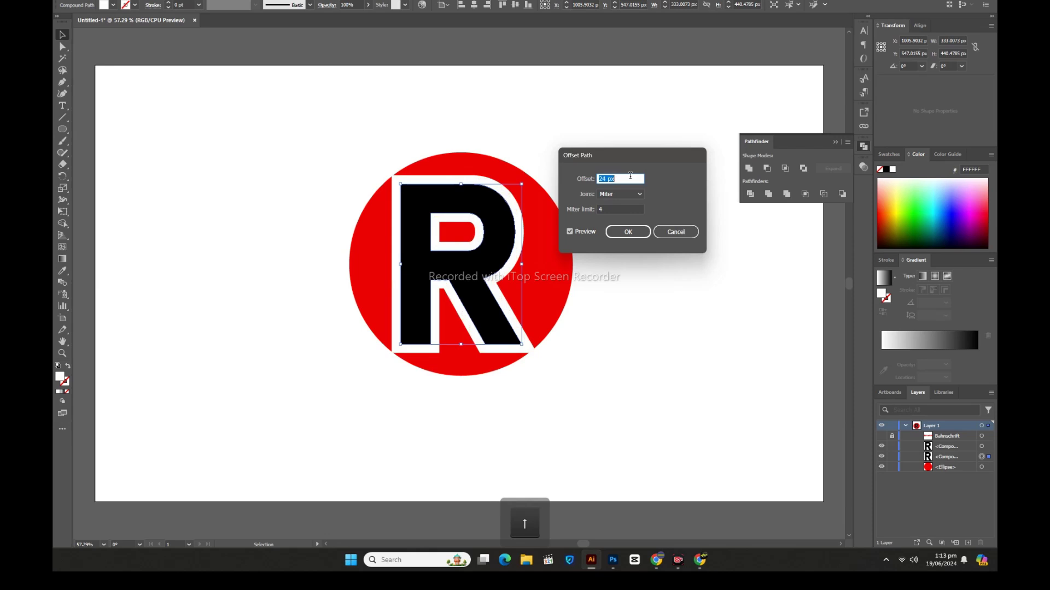
key(Up)
key(Up)
key(Up)
key(Up)
key(Up)
key(Up)
key(Up)
key(Up)
key(Up)
key(Up)
key(Up)
key(Up)
key(Up)
key(Up)
key(Up)
key(Up)
key(Up)
key(Up)
key(Up)
key(Up)
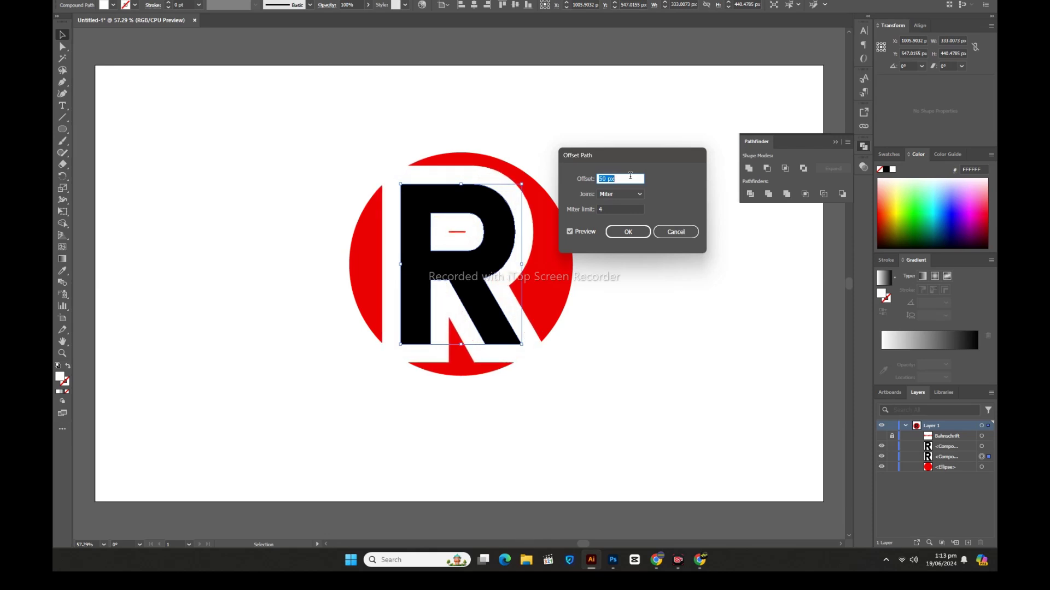
click(698, 540)
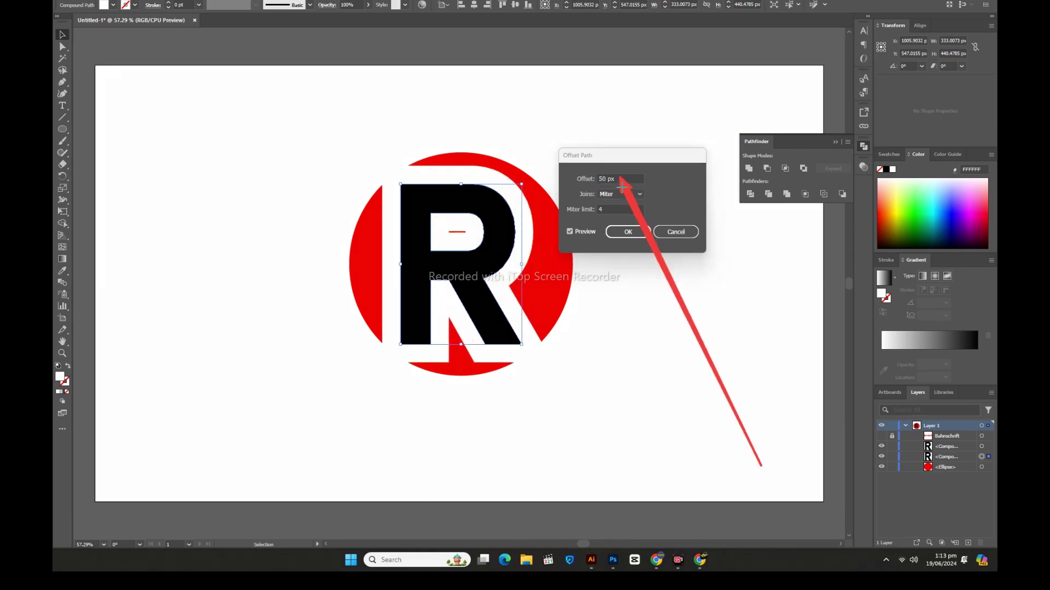
click(635, 230)
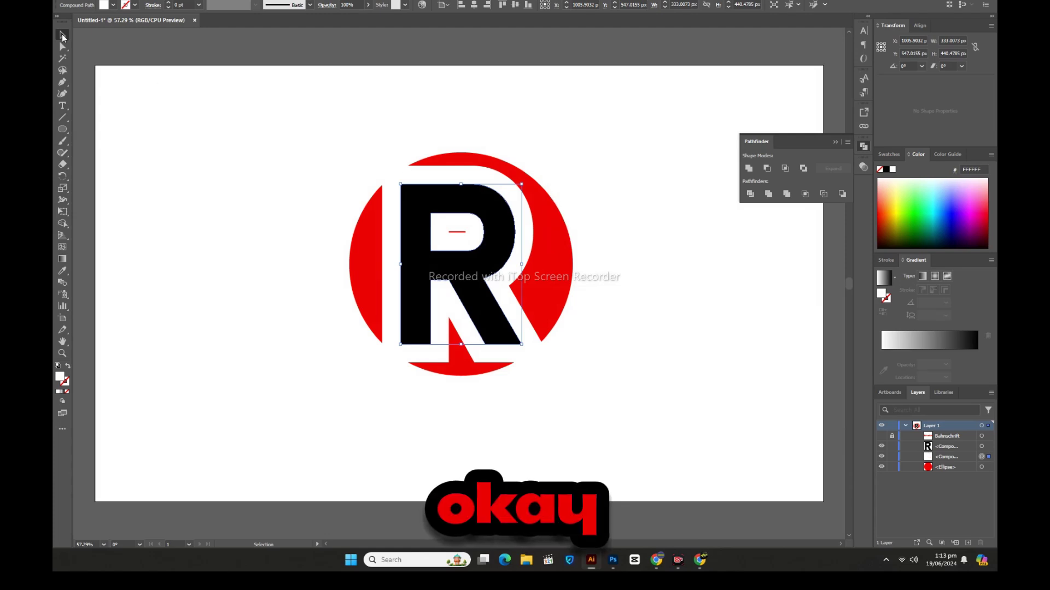
Expand the white copy's offset appearance into a real shape
click(137, 0)
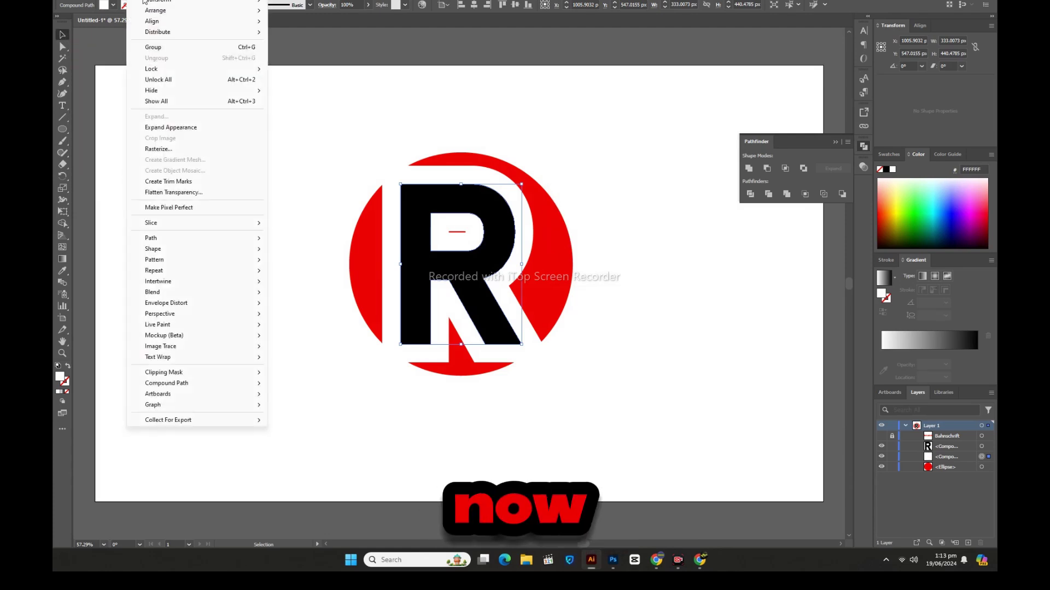
click(178, 129)
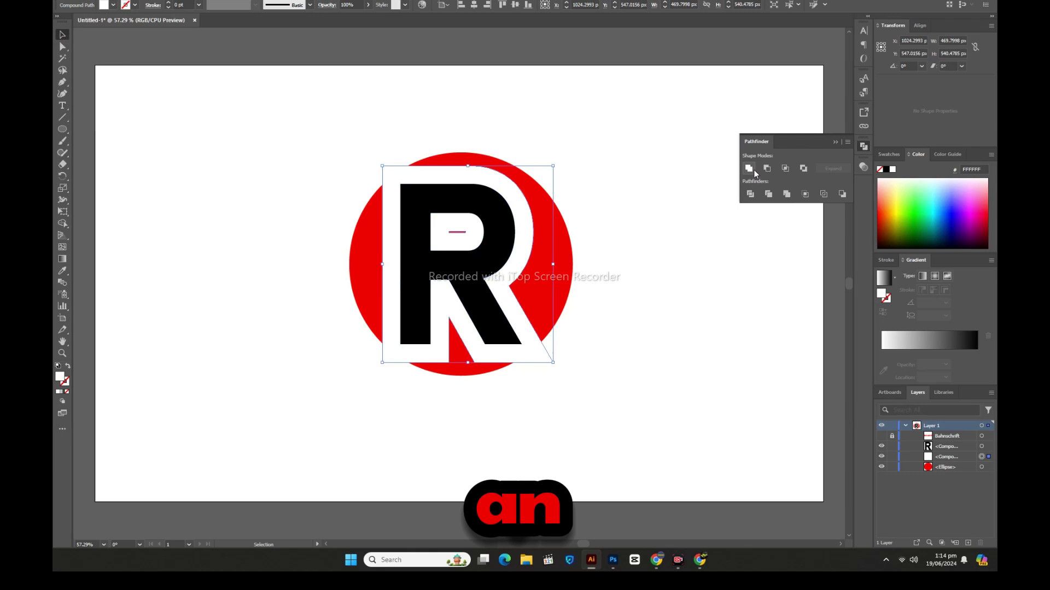
click(669, 257)
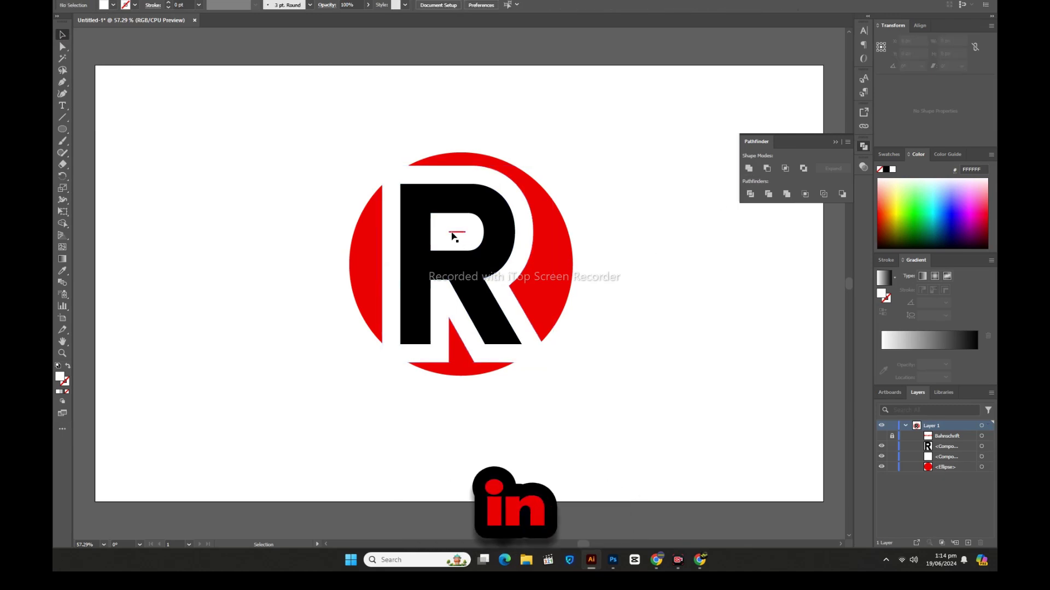
Draw a small rectangle in the R's counter, unite it with the white border, and send it backward
drag(61, 130, 115, 129)
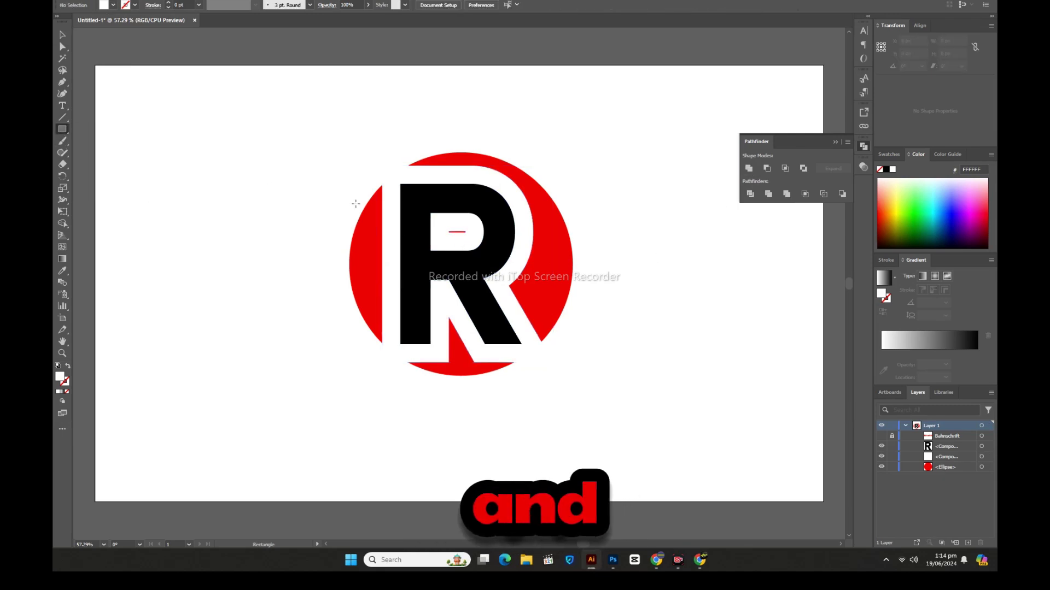
drag(465, 239, 471, 240)
click(62, 35)
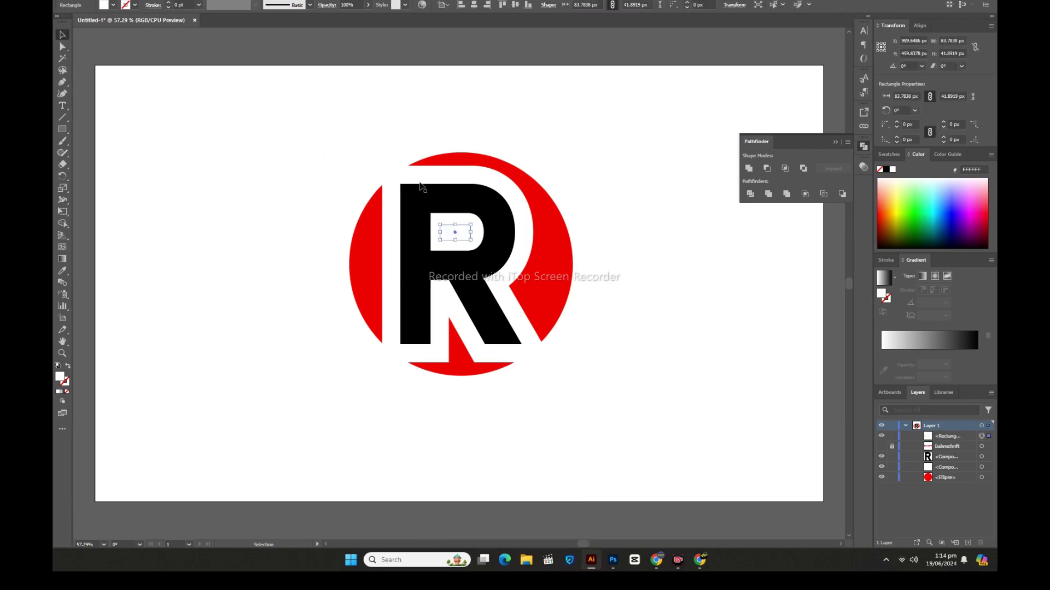
shift+click(462, 183)
click(749, 169)
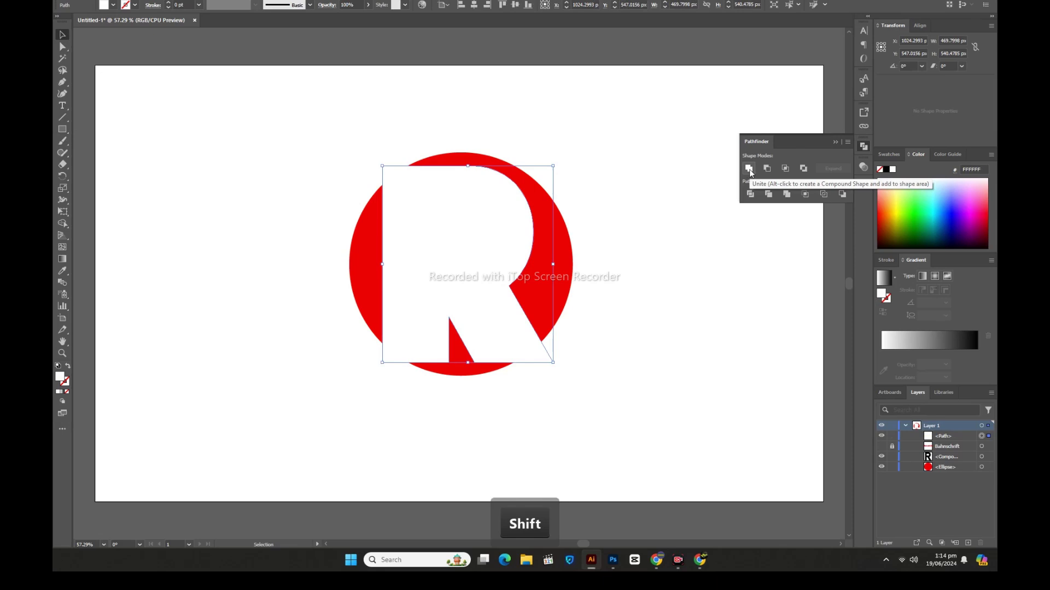
key(ctrl+bracketleft)
click(659, 295)
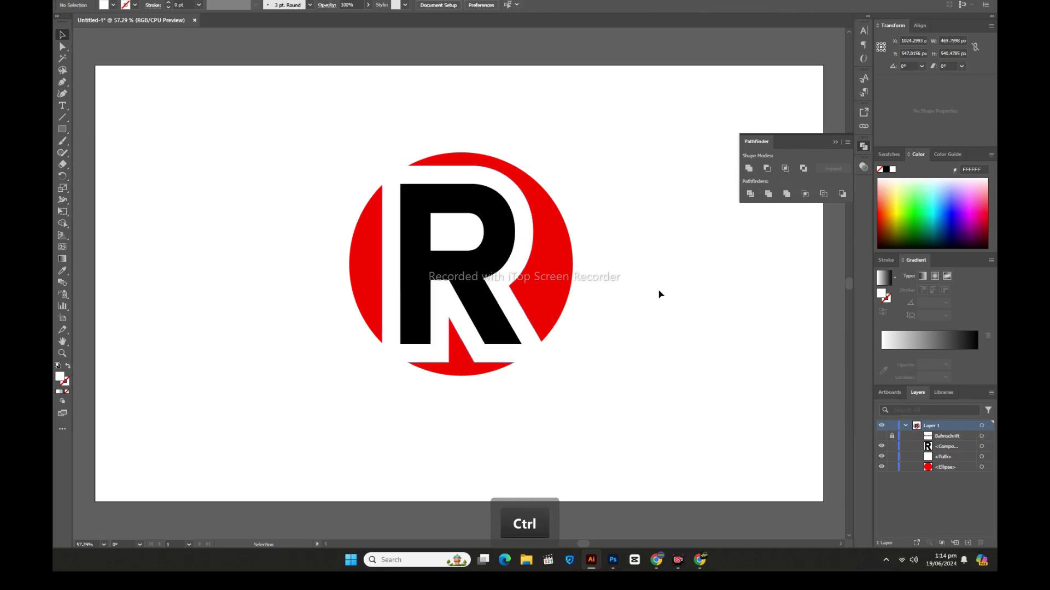
drag(268, 164, 639, 393)
Align the logo pieces, then nudge the red circle to the left
click(510, 5)
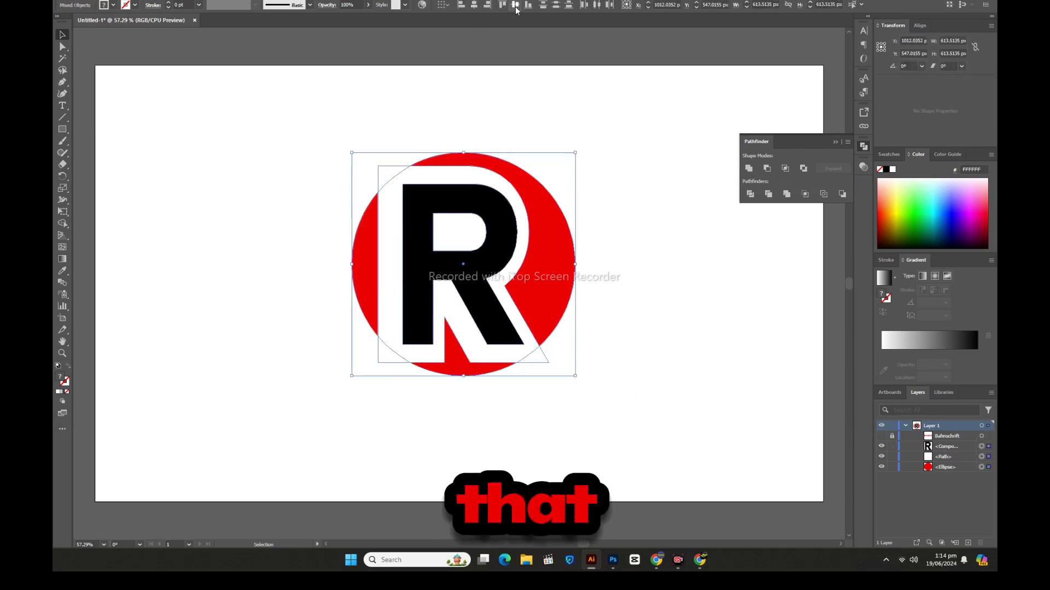
click(648, 260)
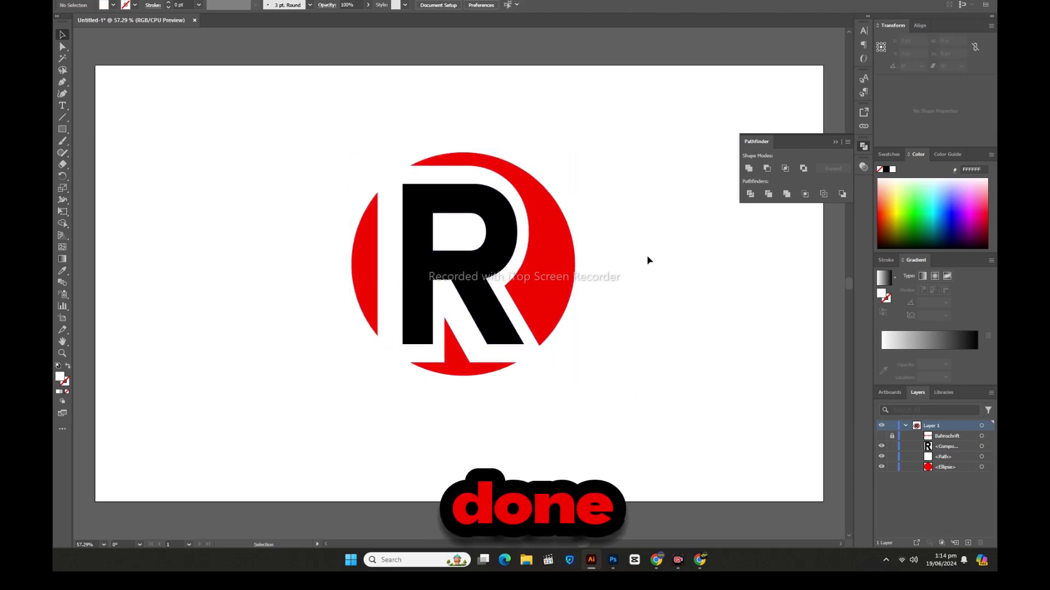
click(543, 274)
key(shift+Left)
key(shift+Left)
key(shift+Left)
key(shift+Left)
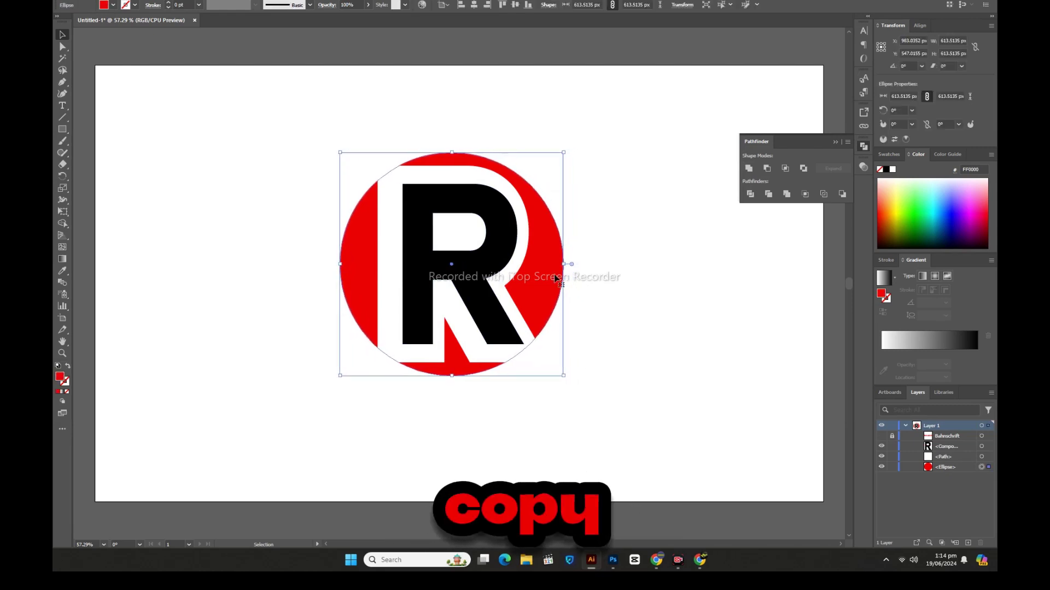
key(Left)
key(Left)
key(Left)
key(Left)
key(Left)
Shrink the red circle slightly to about 546 px using its corner handle
drag(564, 154, 550, 164)
click(634, 341)
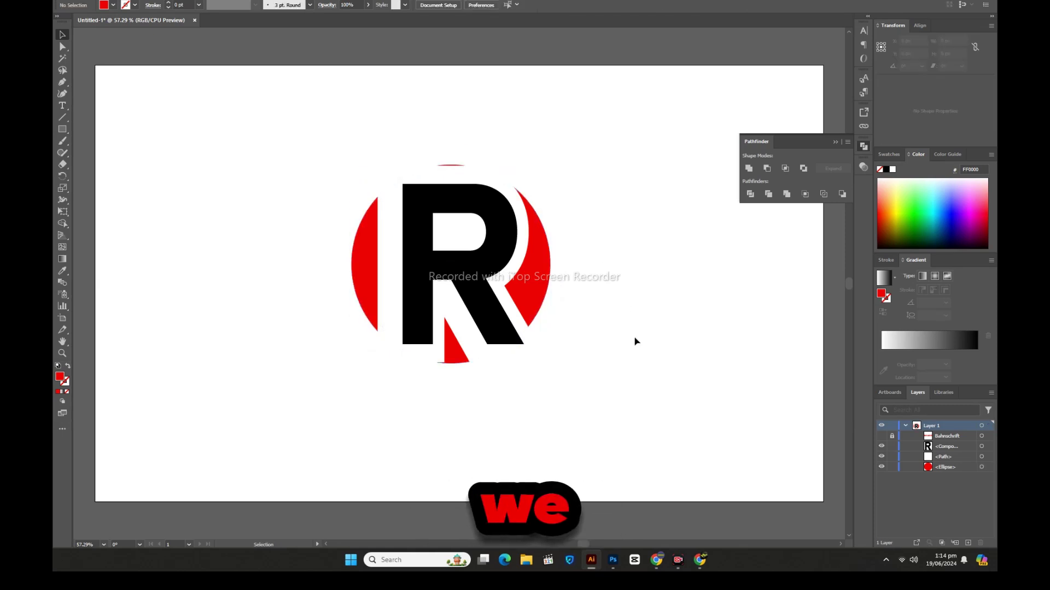
click(539, 293)
mouse_move(551, 263)
mouse_down()
mouse_move(561, 263)
mouse_move(549, 264)
mouse_up()
click(694, 372)
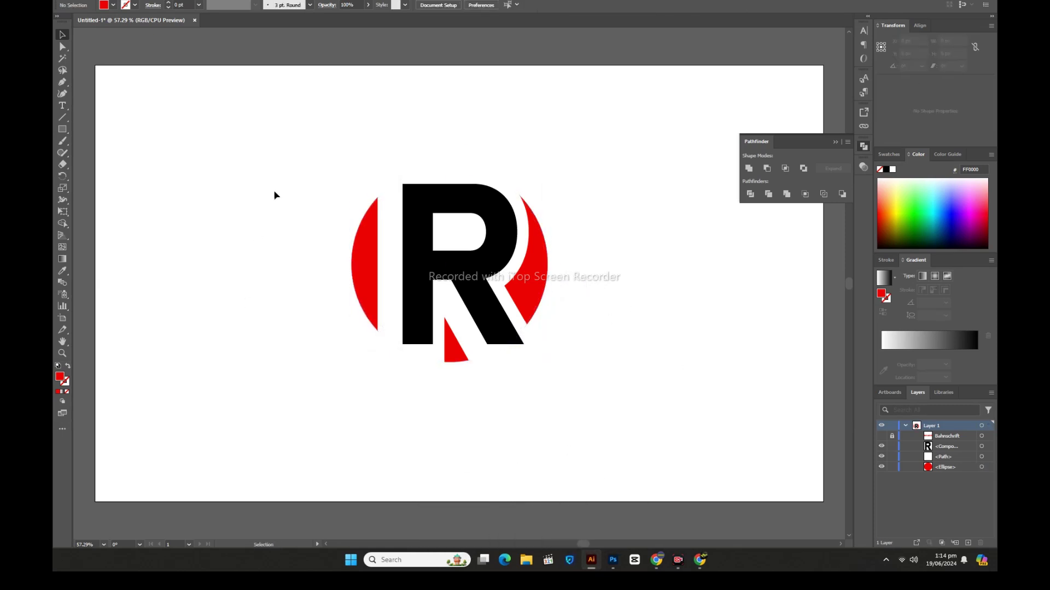
Divide the circle, white outline and R with Pathfinder, then ungroup the resulting pieces
drag(609, 401, 610, 401)
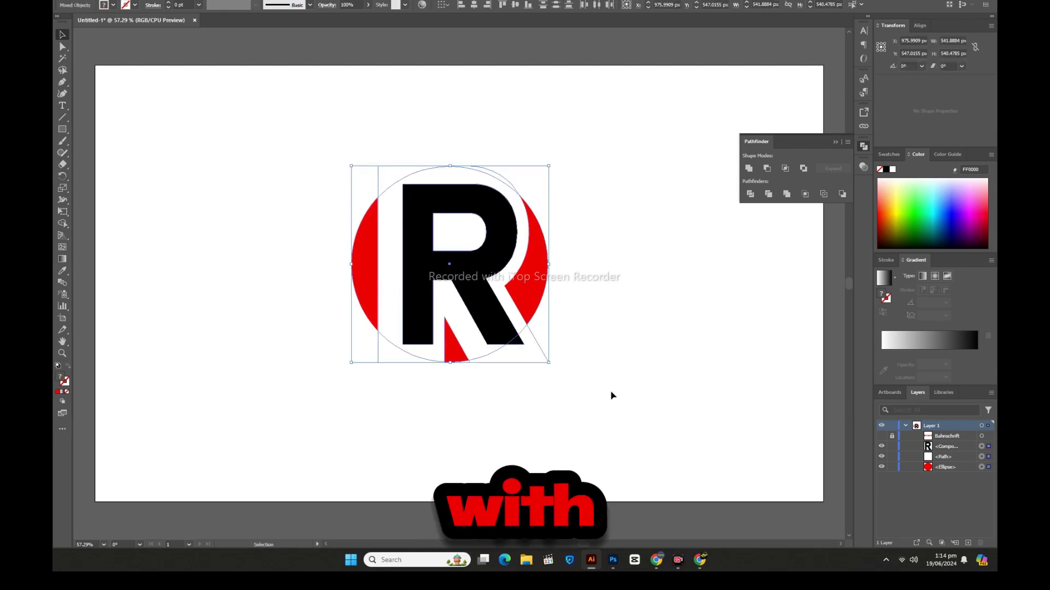
click(750, 195)
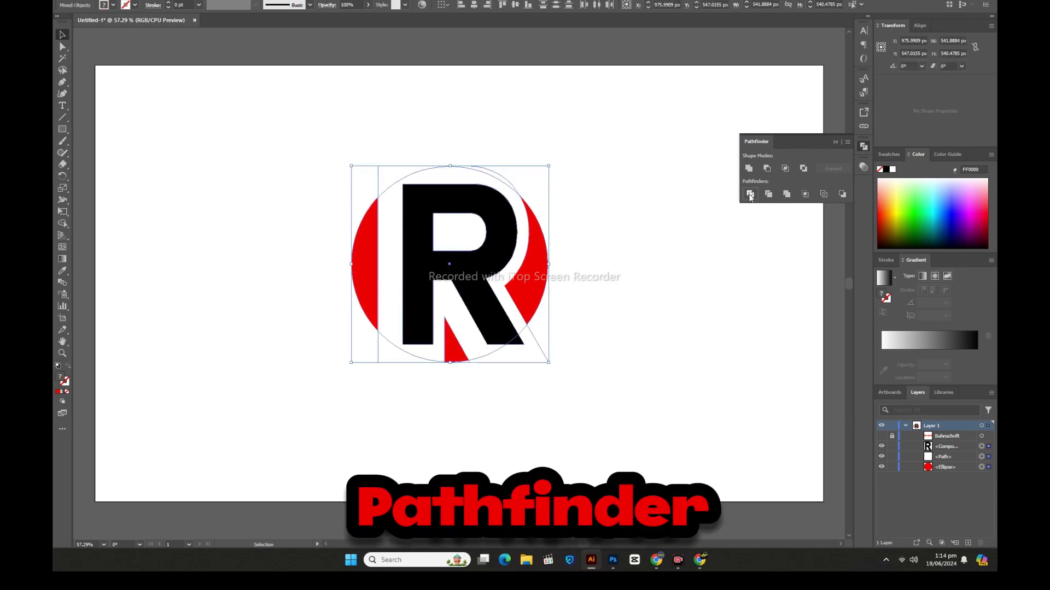
right_click(564, 224)
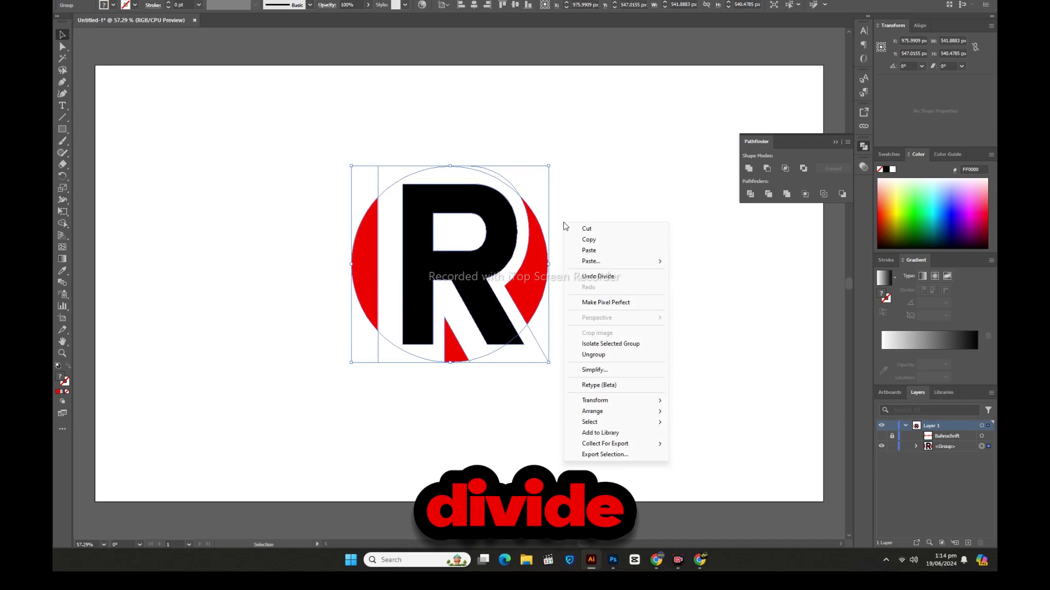
click(590, 355)
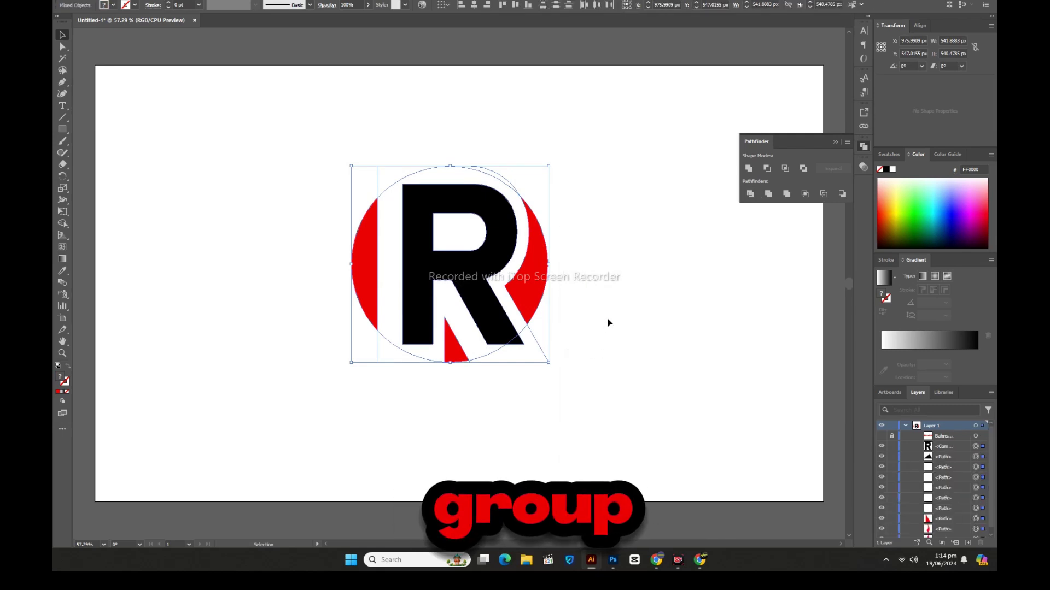
click(610, 317)
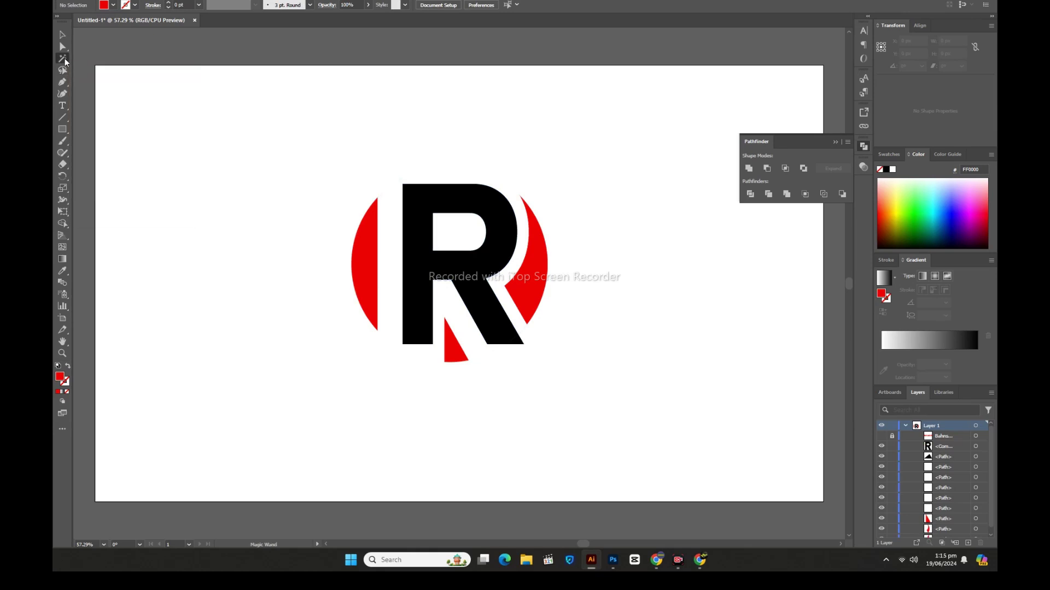
Unite all the red pieces into one shape and all the black pieces into one R
click(528, 288)
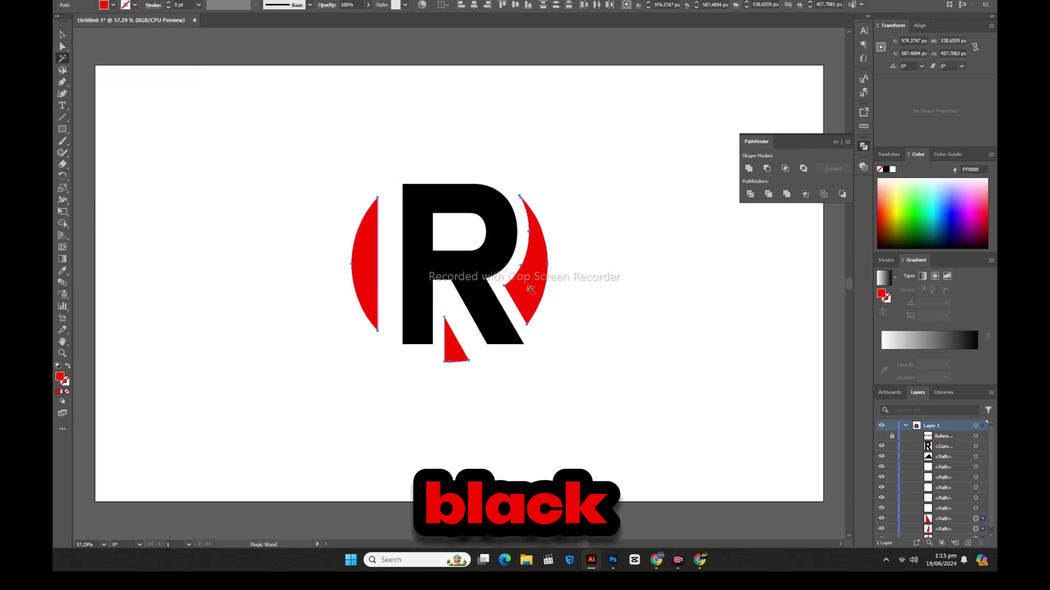
click(749, 169)
click(453, 201)
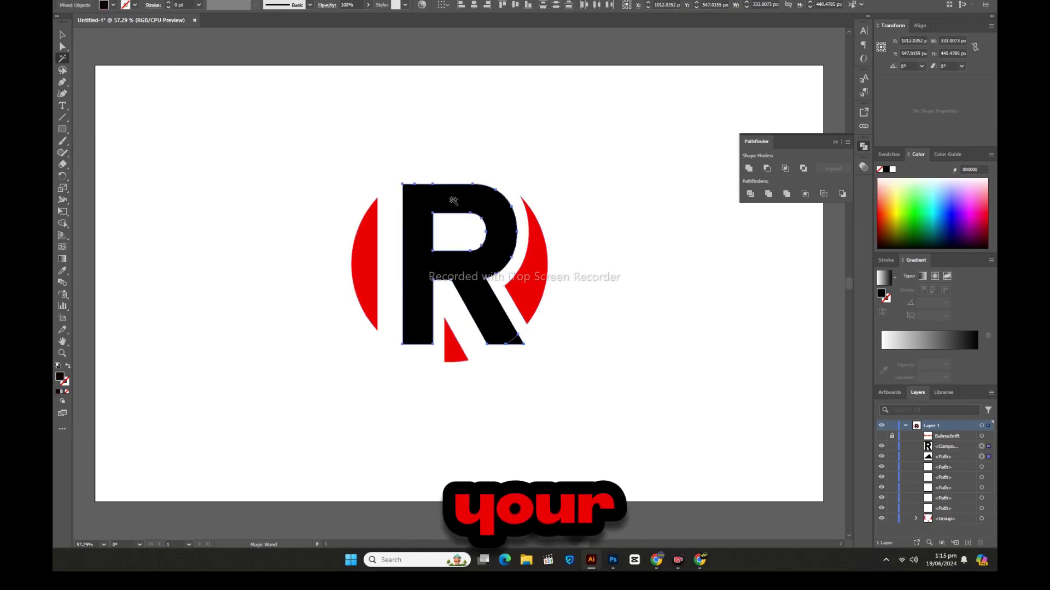
click(749, 170)
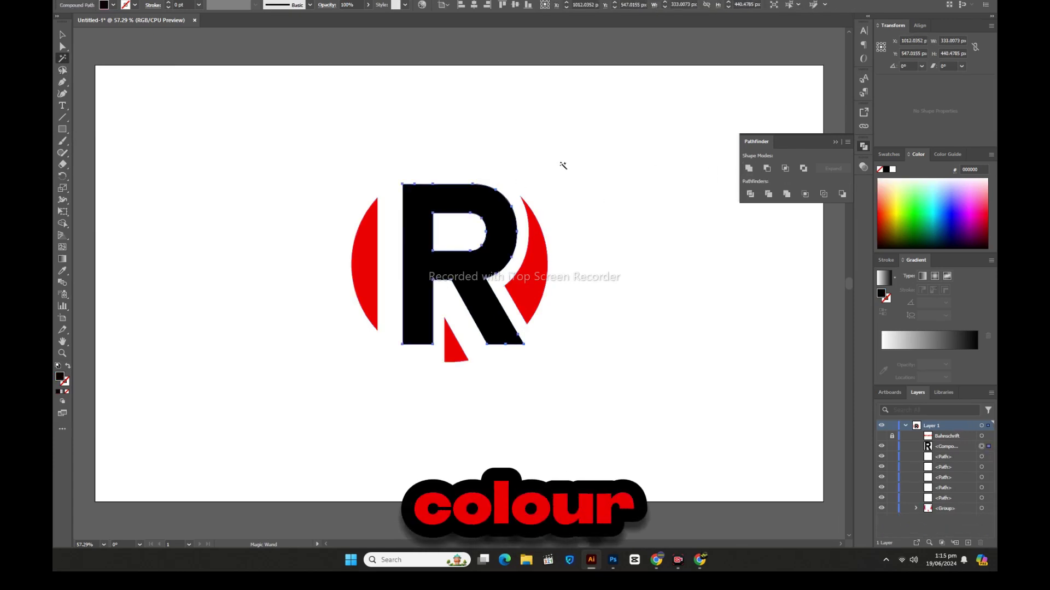
Delete the leftover white outline pieces, leaving the red circle selected
click(388, 212)
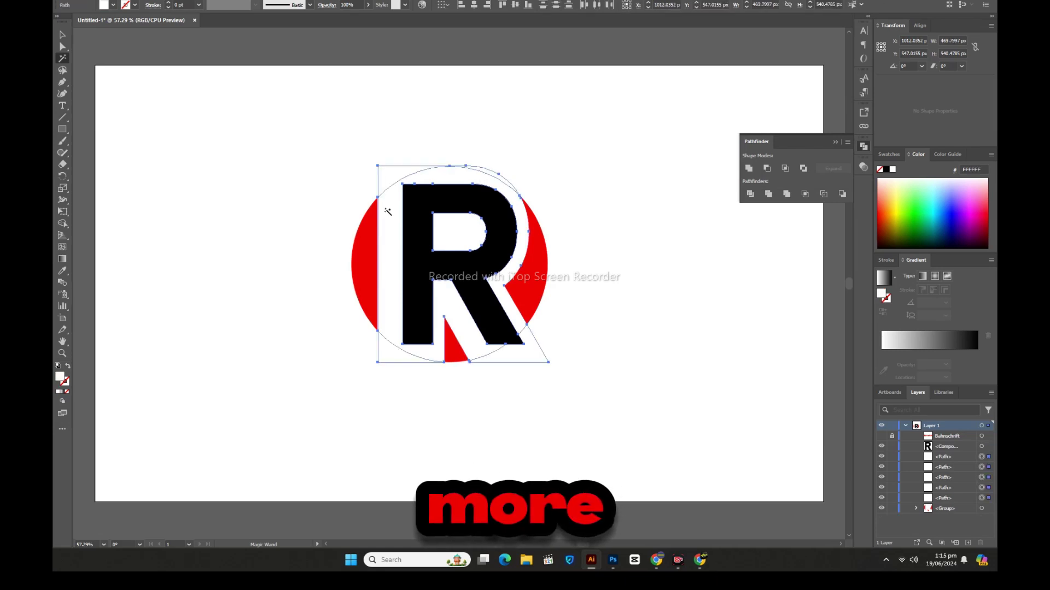
key(Delete)
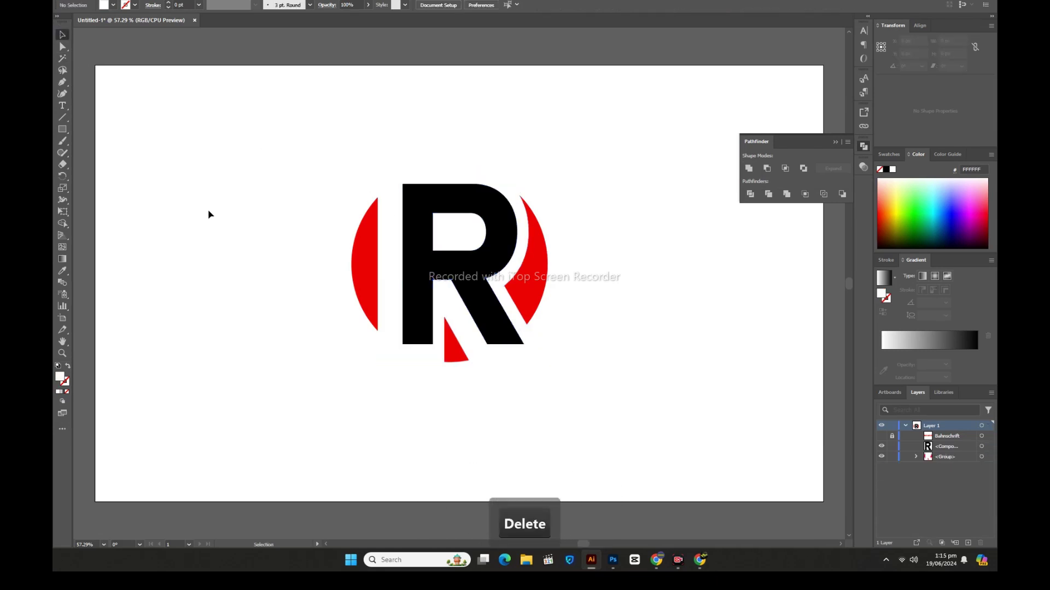
click(363, 252)
Select the black R along with the red circle and group them
shift+click(451, 261)
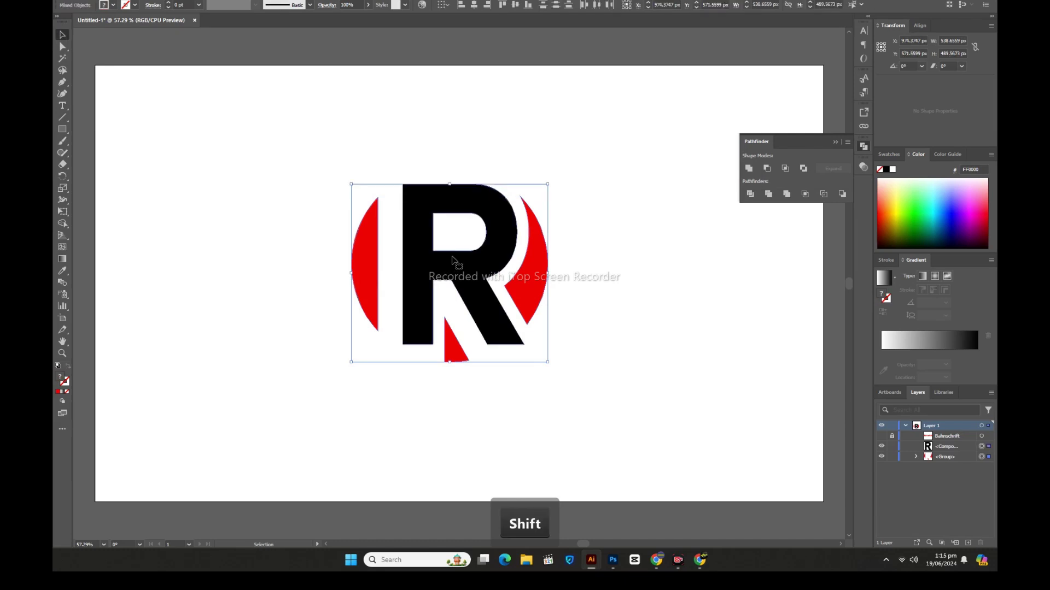
right_click(451, 258)
click(489, 385)
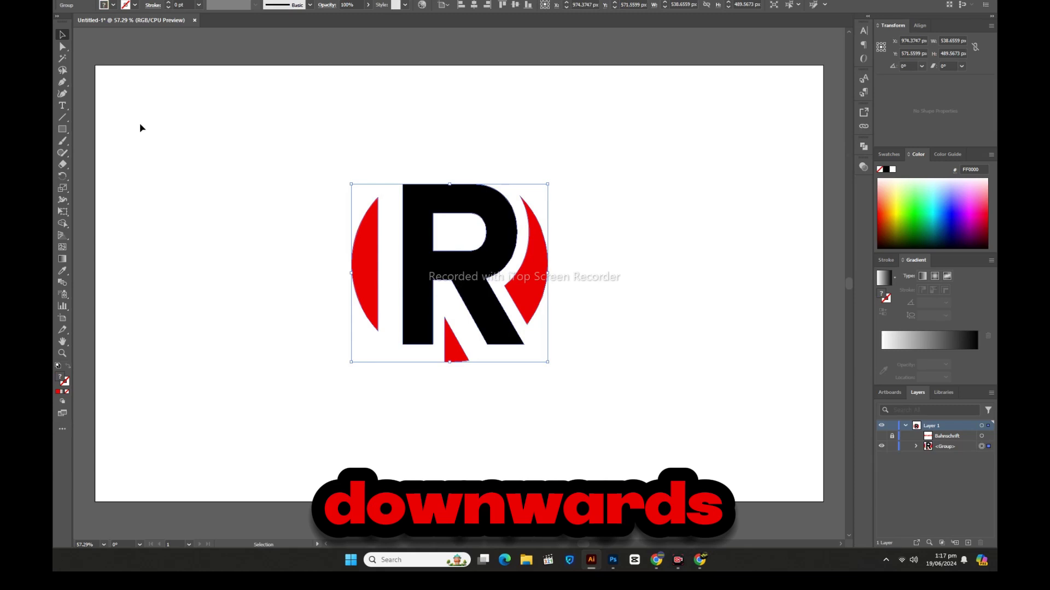
Nudge the R's bottom-left stem anchor down two steps with Direct Selection
key(a)
click(434, 346)
key(Down)
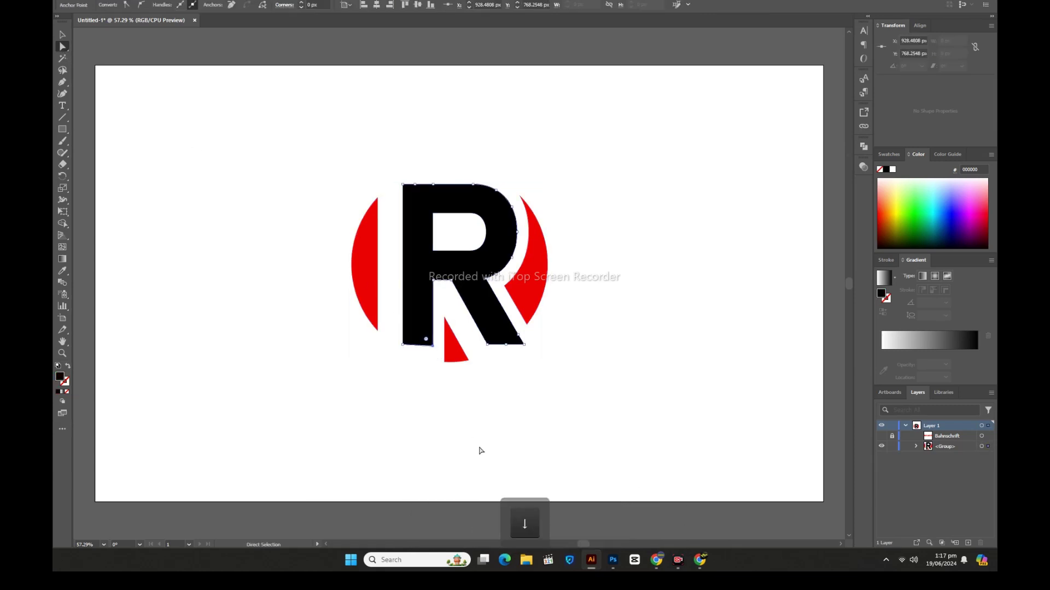
key(Down)
key(Down)
key(Down)
key(Down)
key(Down)
click(494, 391)
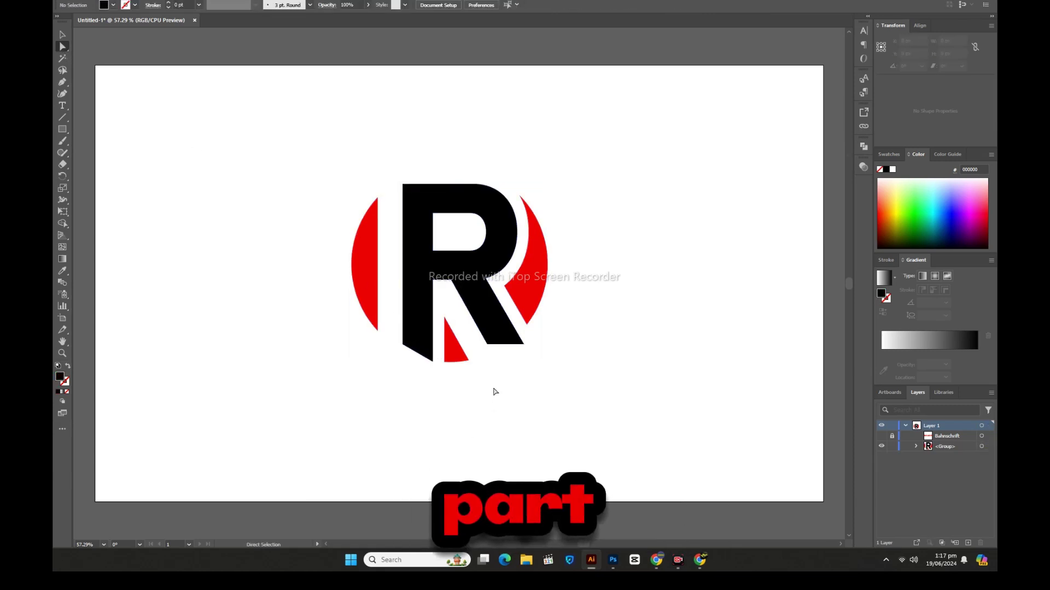
Drag the bottom anchor of the R's right leg down toward the circle's edge
click(487, 345)
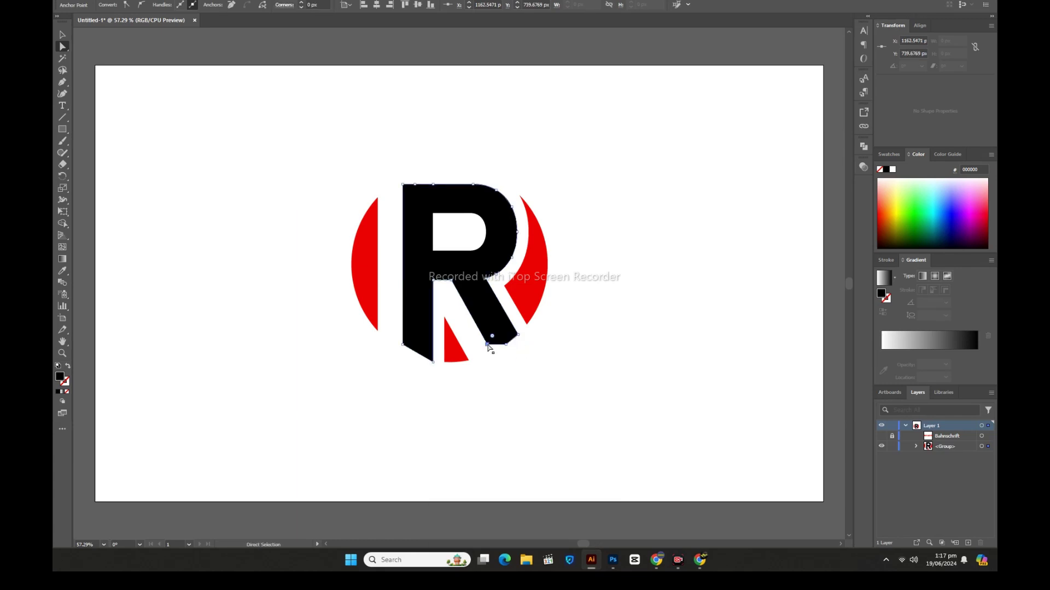
drag(487, 345, 494, 358)
click(506, 345)
key(v)
click(607, 369)
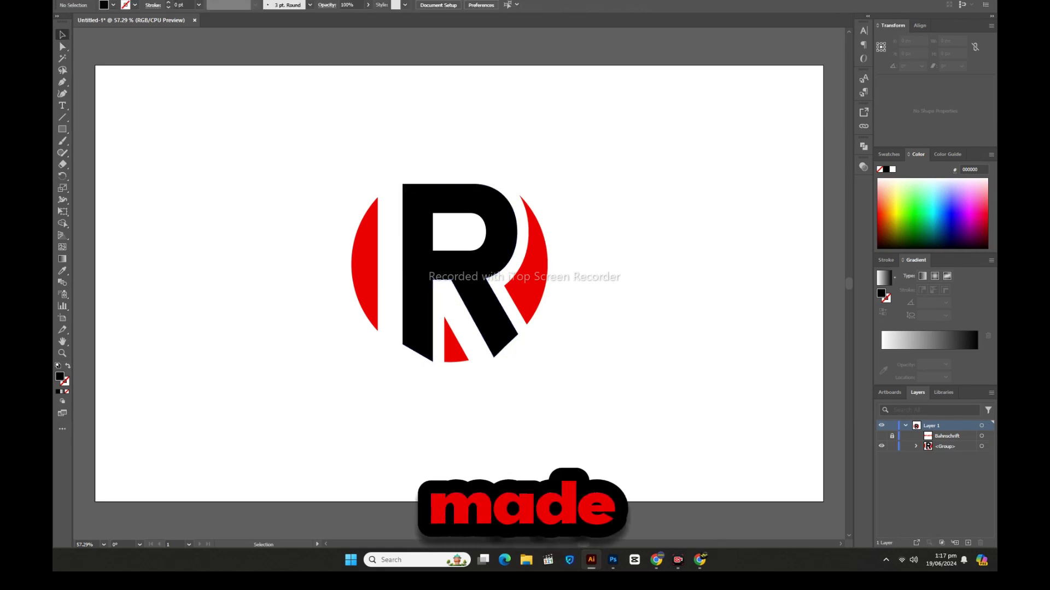